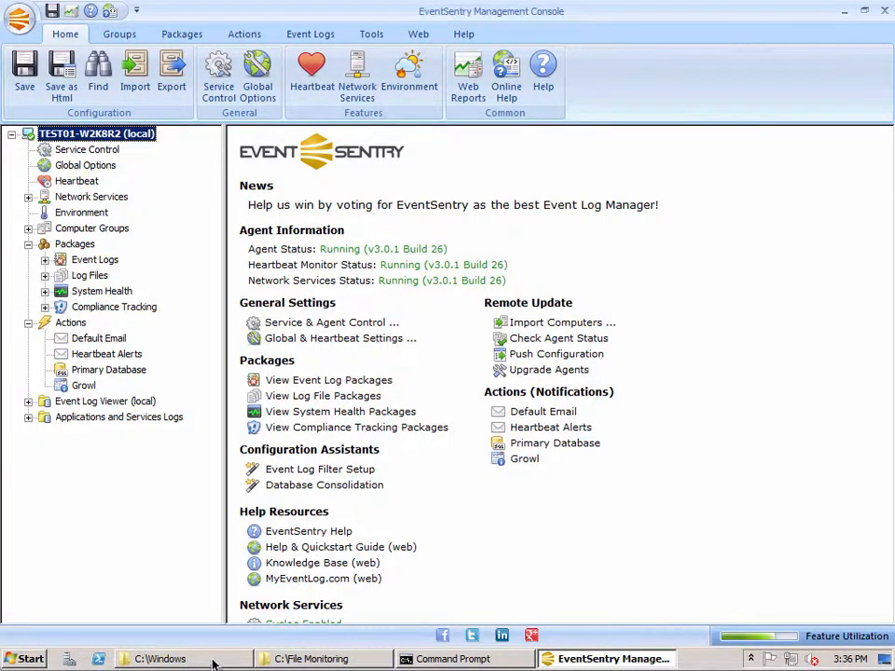
- Switch to the C:\File Monitoring folder in Windows Explorer, inspect its zip subfolder and return to the parent folder
click(320, 659)
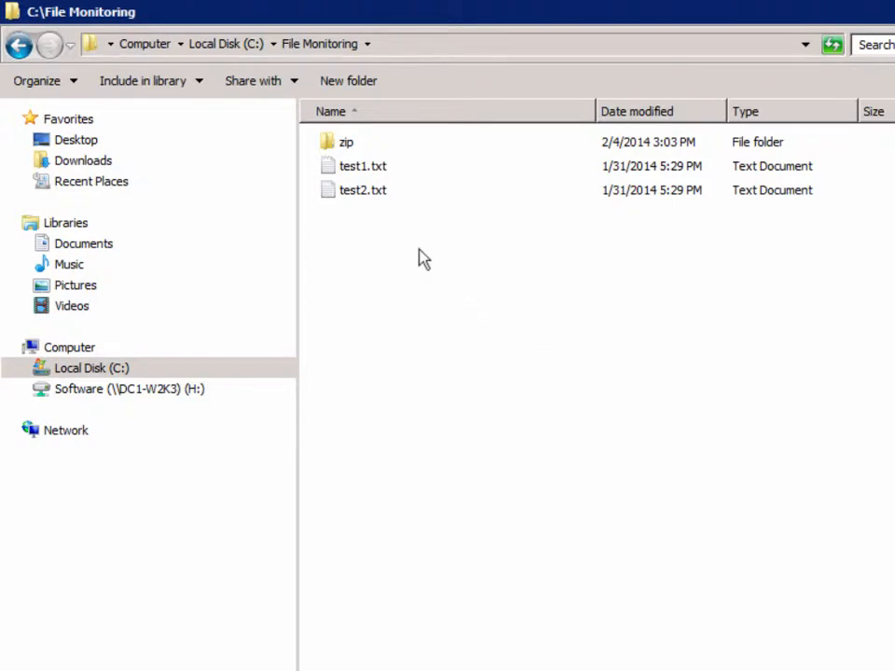
double_click(357, 143)
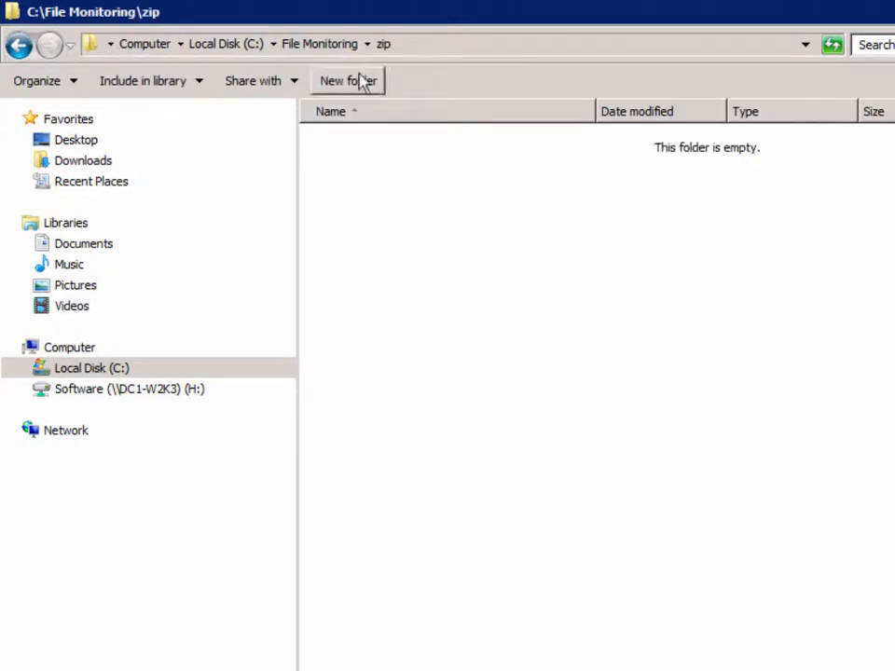
click(323, 44)
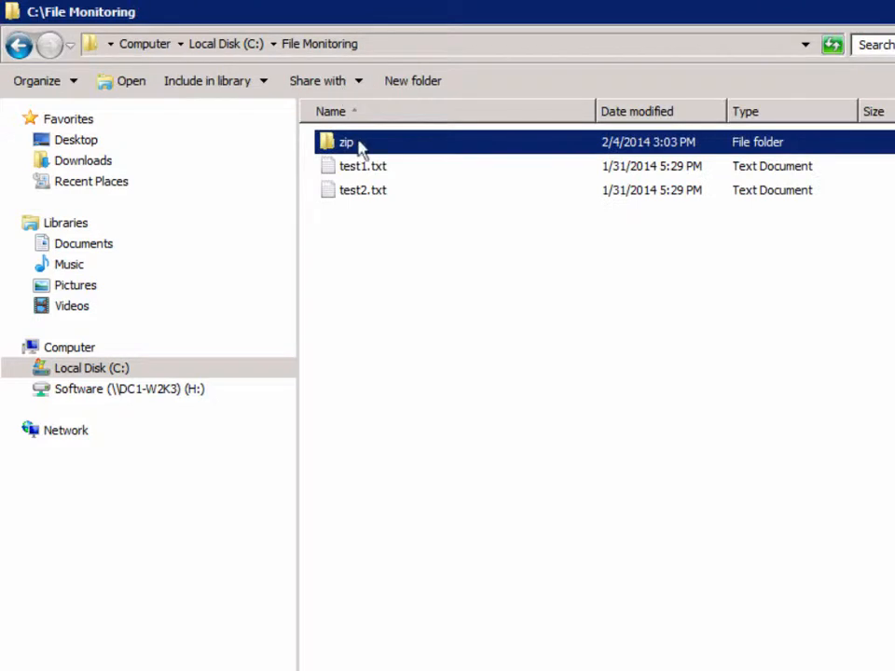
click(411, 301)
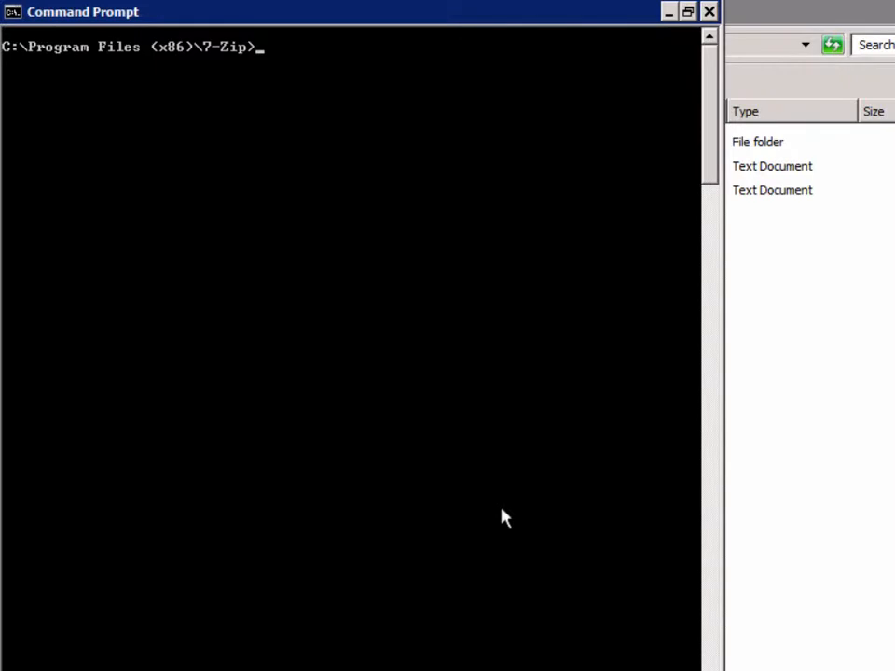
- In the Command Prompt's 7-Zip folder, list the executables with dir *.exe and display the usage help of 7z
text(dir *.exe)
key(Return)
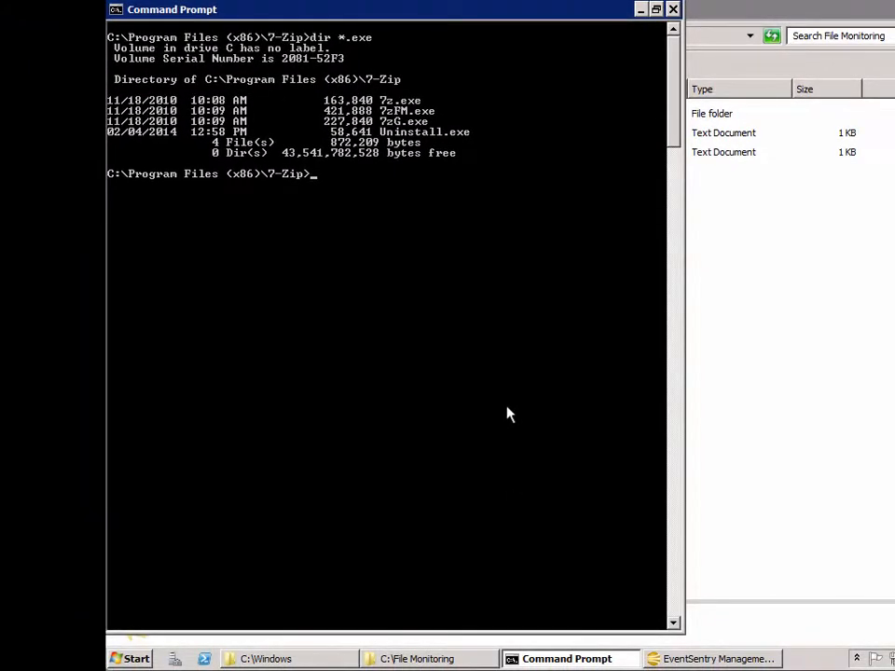
text(7z)
key(Return)
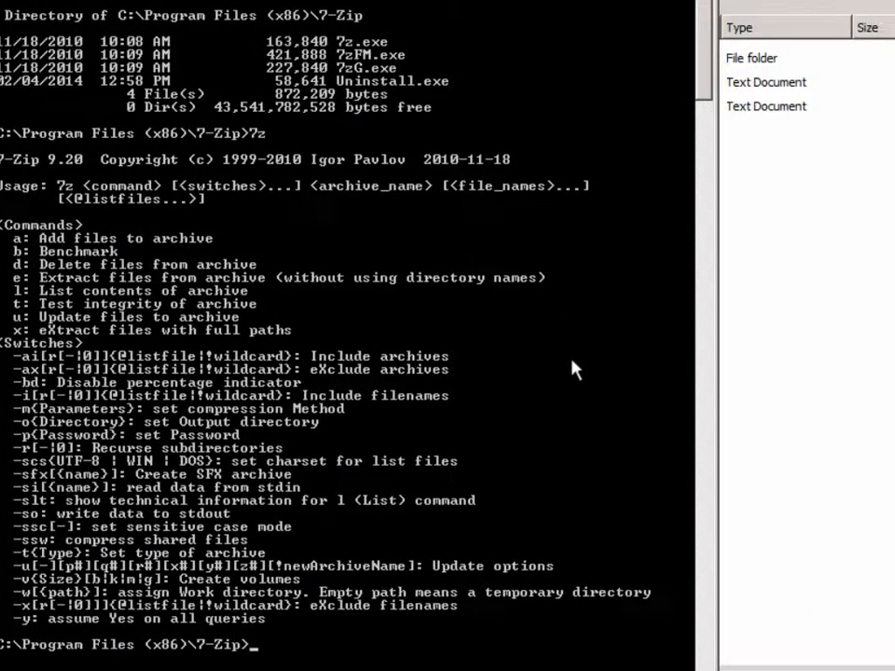
text(7z a test.zip )
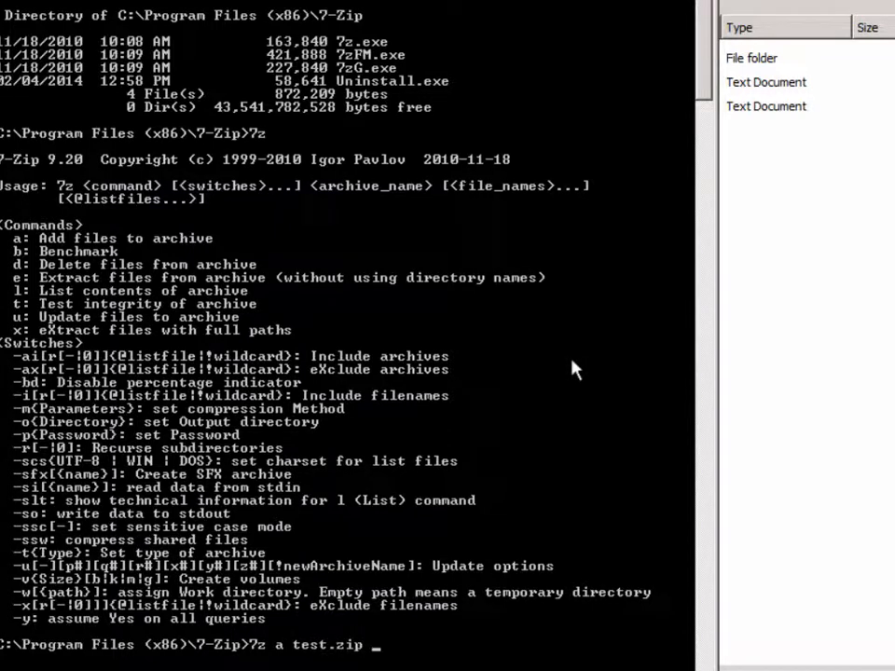
text(7z.exe)
key(BackSpace)
key(BackSpace)
key(BackSpace)
key(BackSpace)
key(BackSpace)
key(BackSpace)
key(BackSpace)
key(BackSpace)
key(BackSpace)
key(BackSpace)
key(BackSpace)
key(BackSpace)
key(BackSpace)
key(BackSpace)
key(BackSpace)
key(BackSpace)
key(BackSpace)
key(BackSpace)
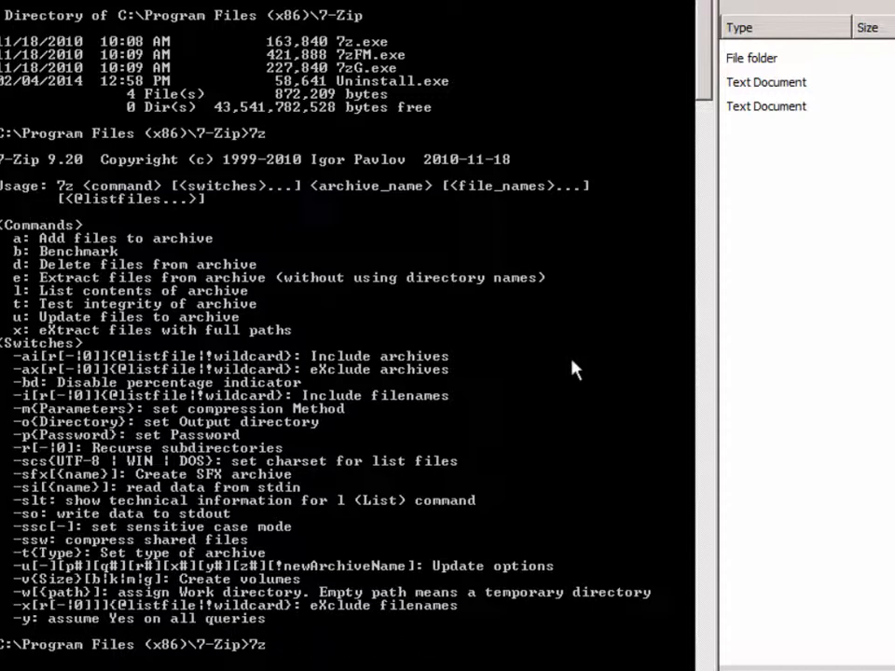
key(BackSpace)
key(BackSpace)
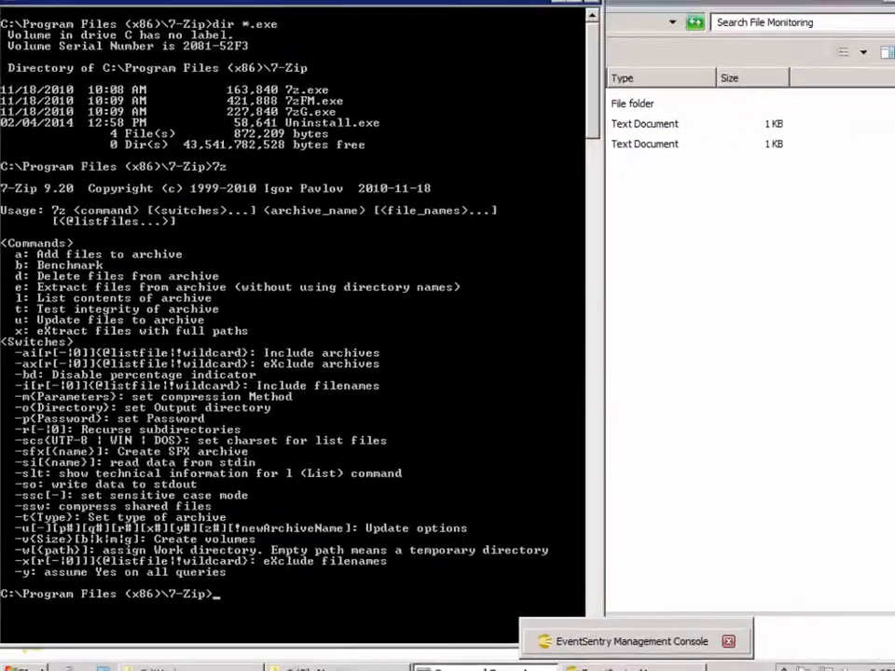
- Switch to the EventSentry Management Console and add a new Process action named Compress File
click(606, 659)
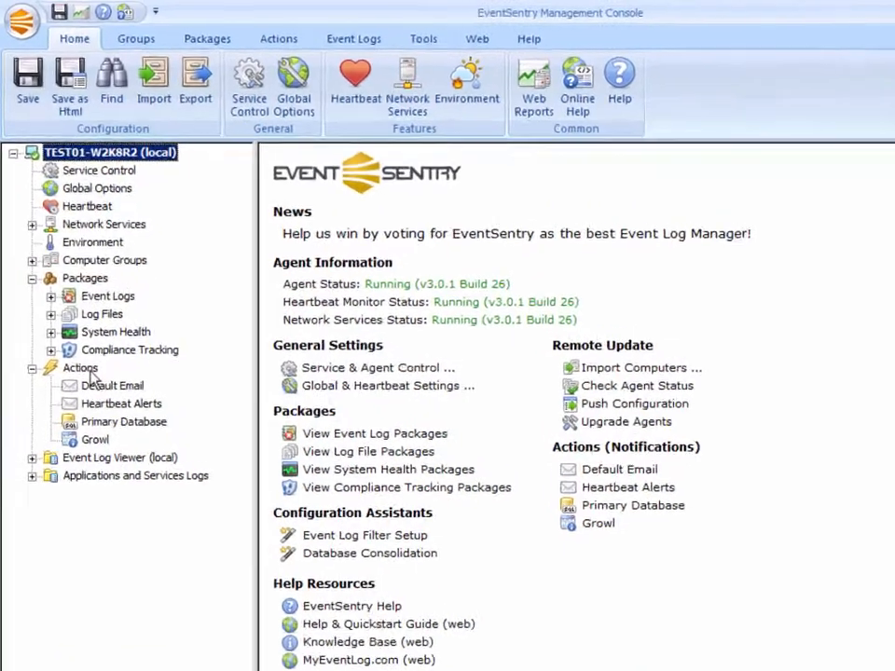
click(75, 322)
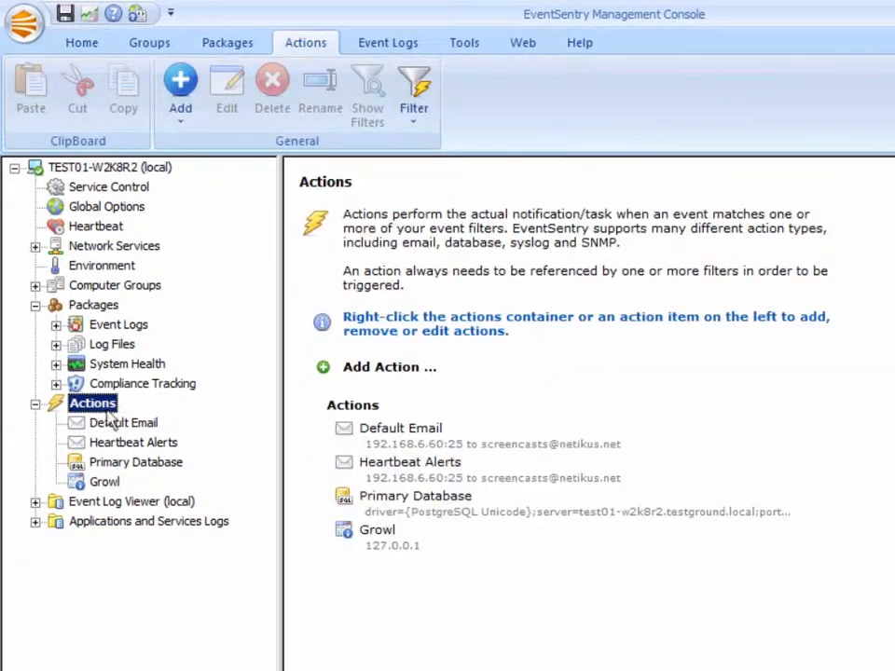
click(183, 118)
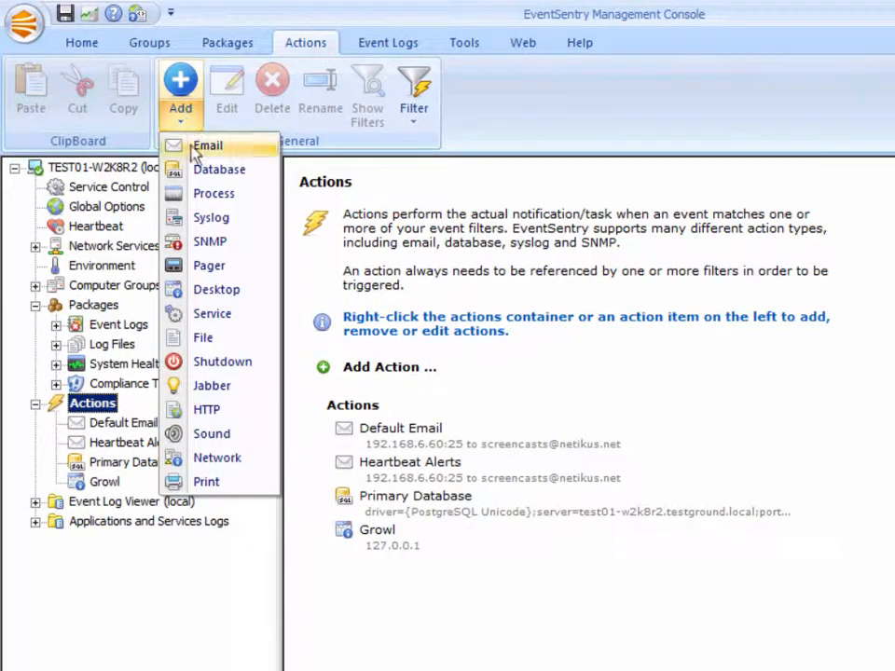
click(211, 193)
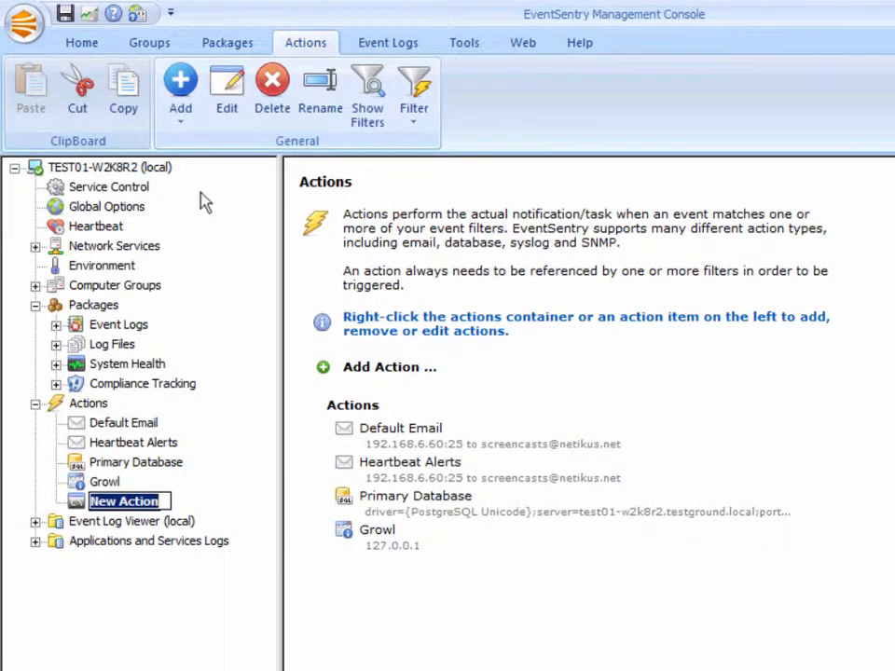
text(Compres)
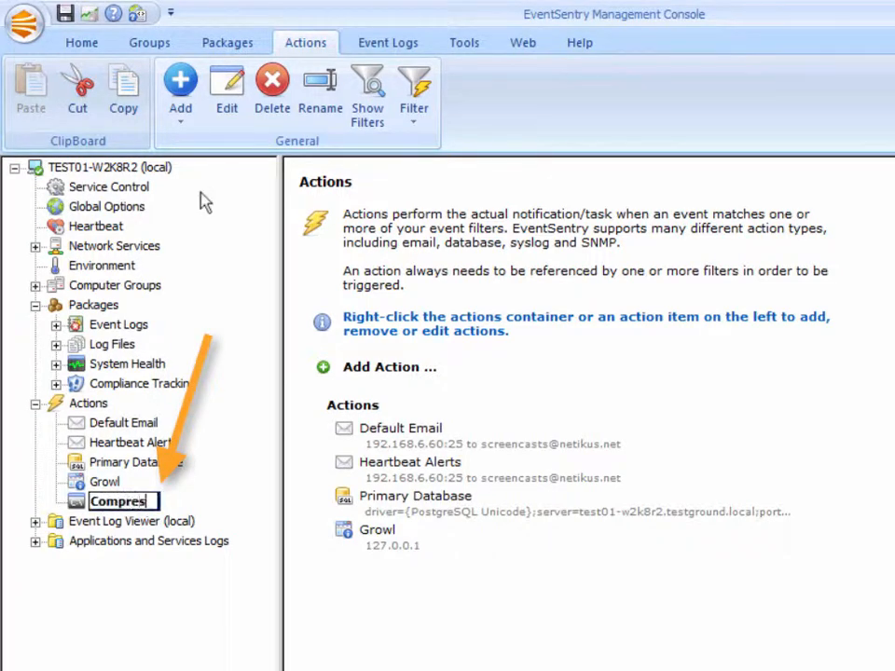
text(s File)
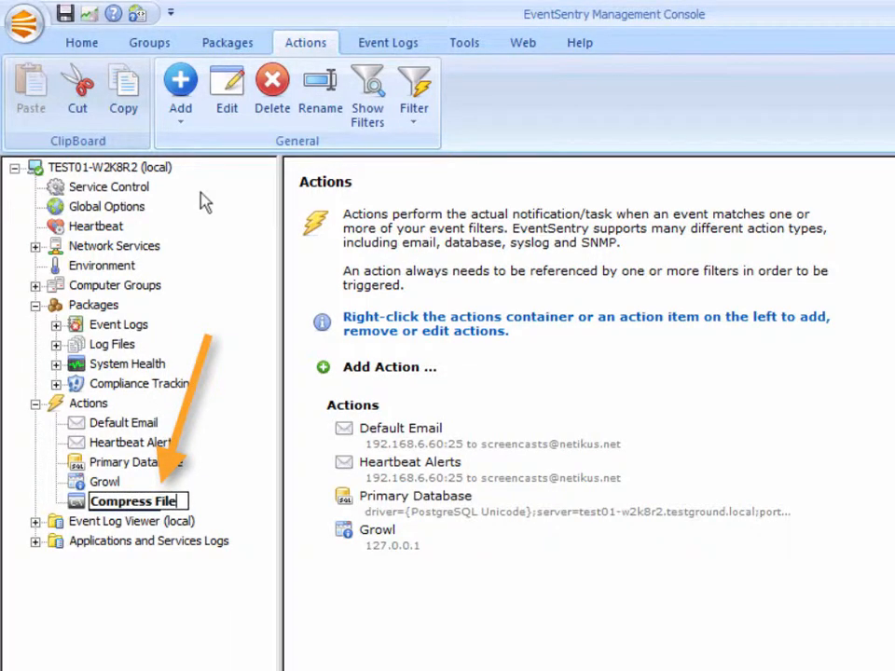
key(Return)
- Set the Compress File action's executable to 7z.exe from C:\Program Files\7-Zip
click(500, 244)
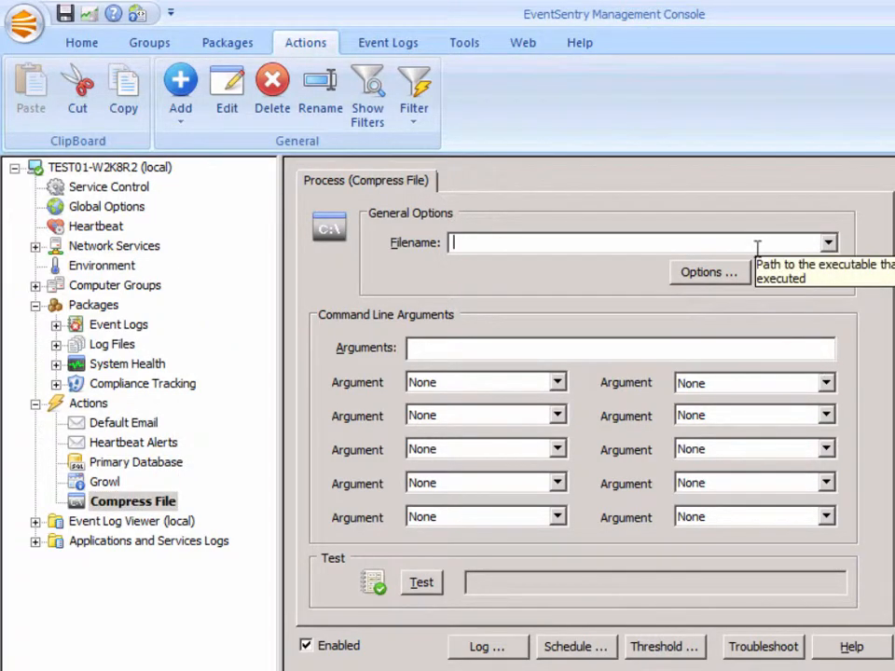
click(806, 275)
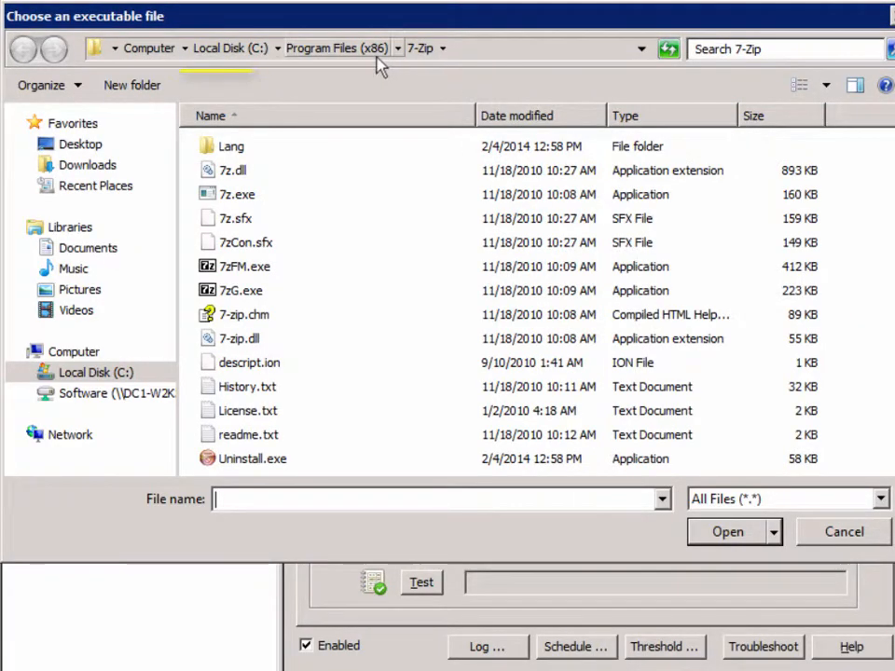
click(233, 52)
double_click(268, 266)
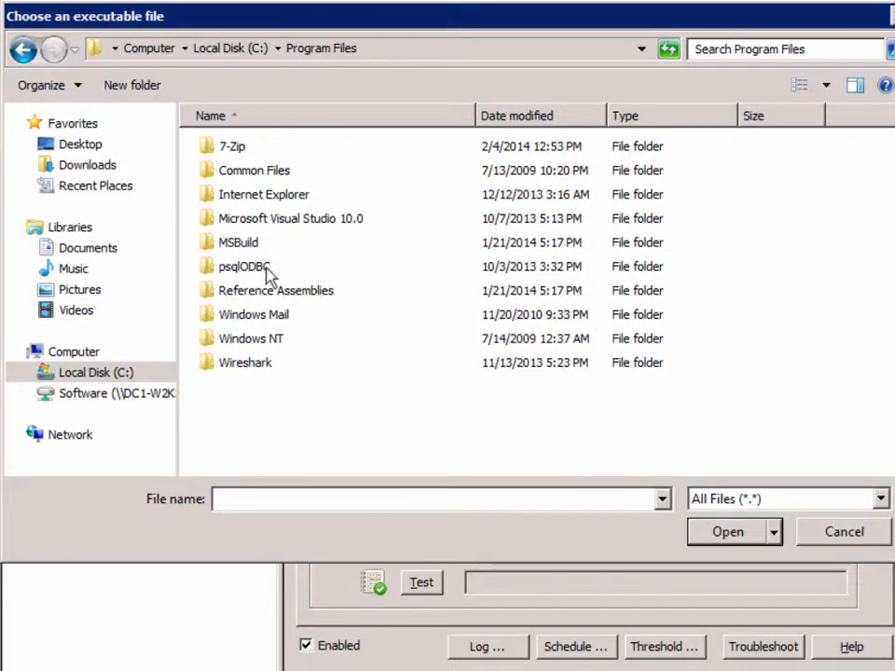
double_click(233, 149)
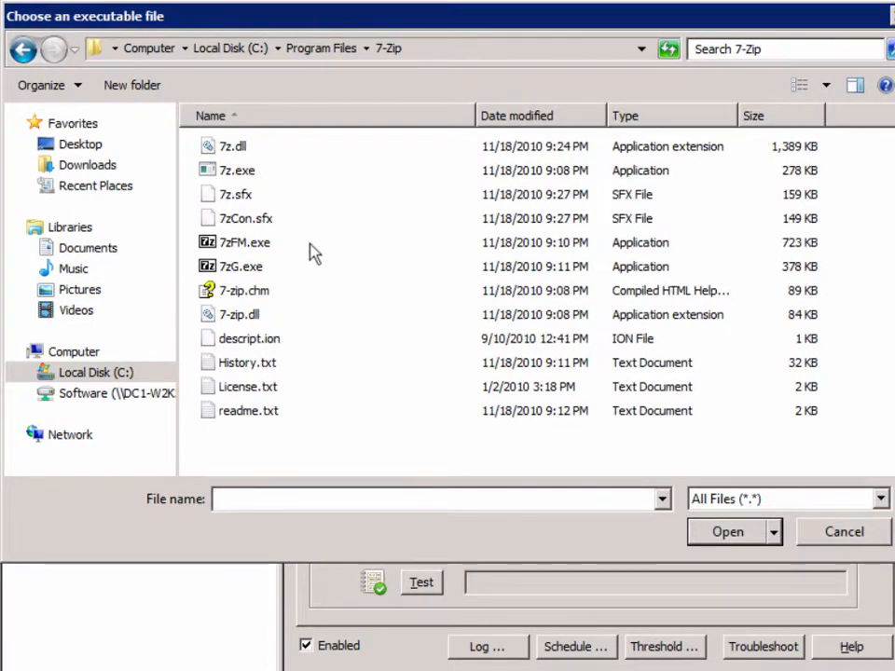
double_click(248, 176)
click(668, 248)
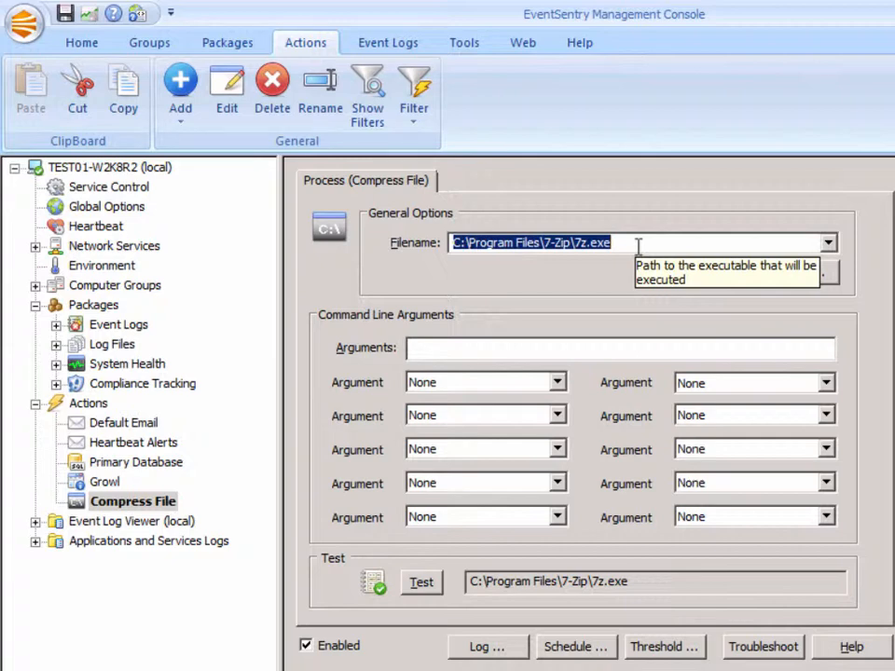
click(541, 242)
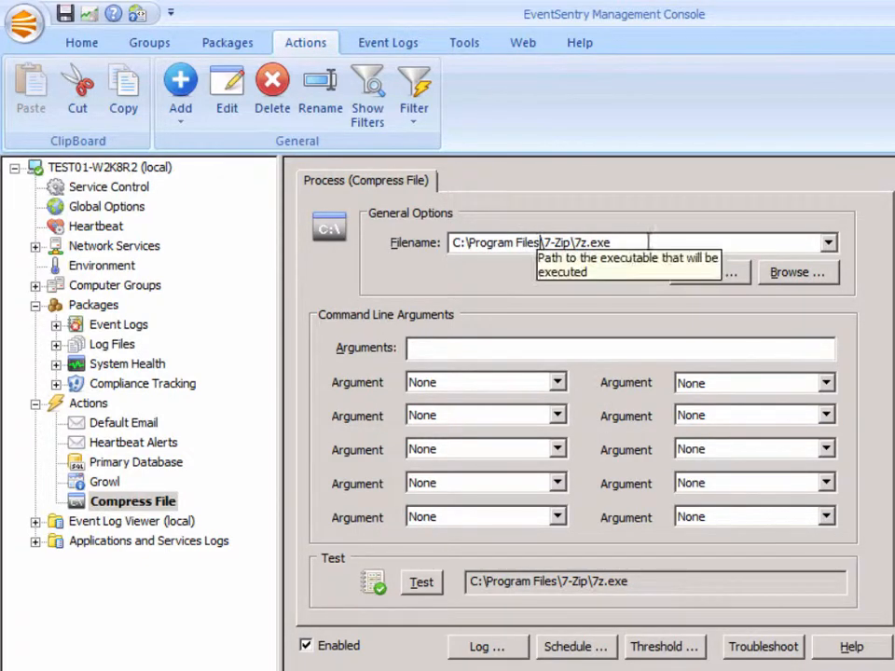
click(641, 243)
- Enter the action's command line arguments as a $STR1\$STR2.zip, checking the add command in the 7z usage help
click(438, 349)
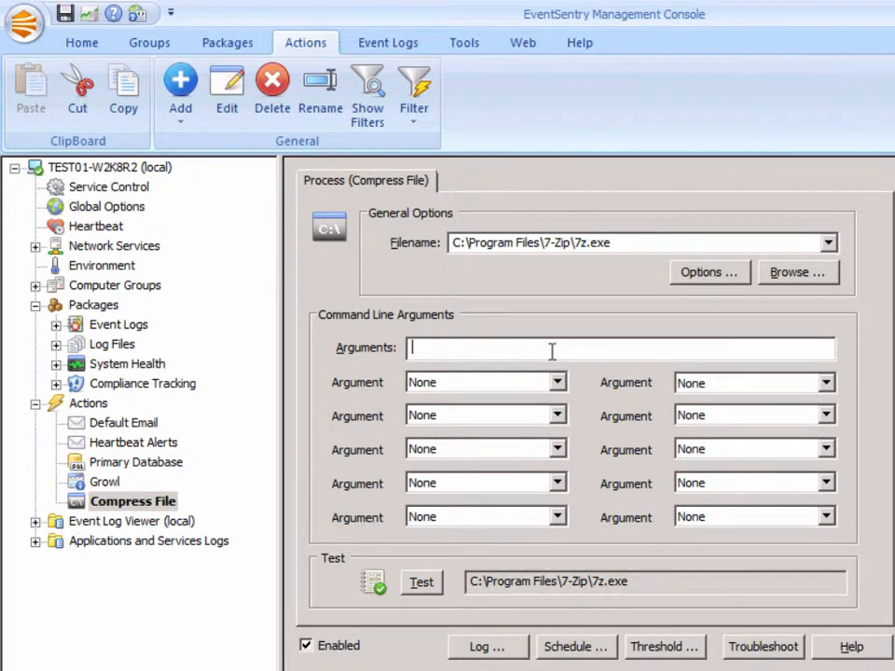
text(a)
key(alt+Tab)
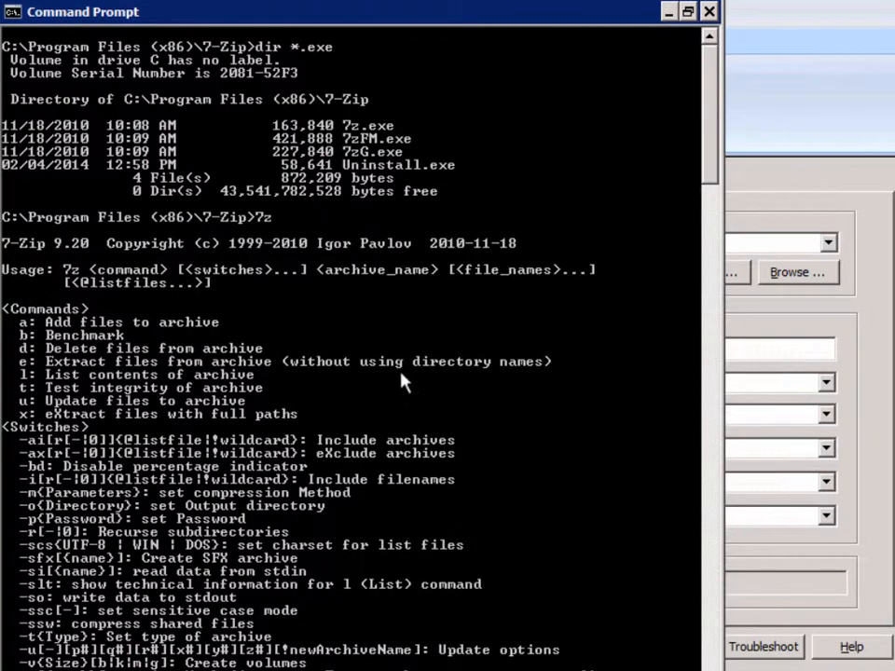
click(863, 373)
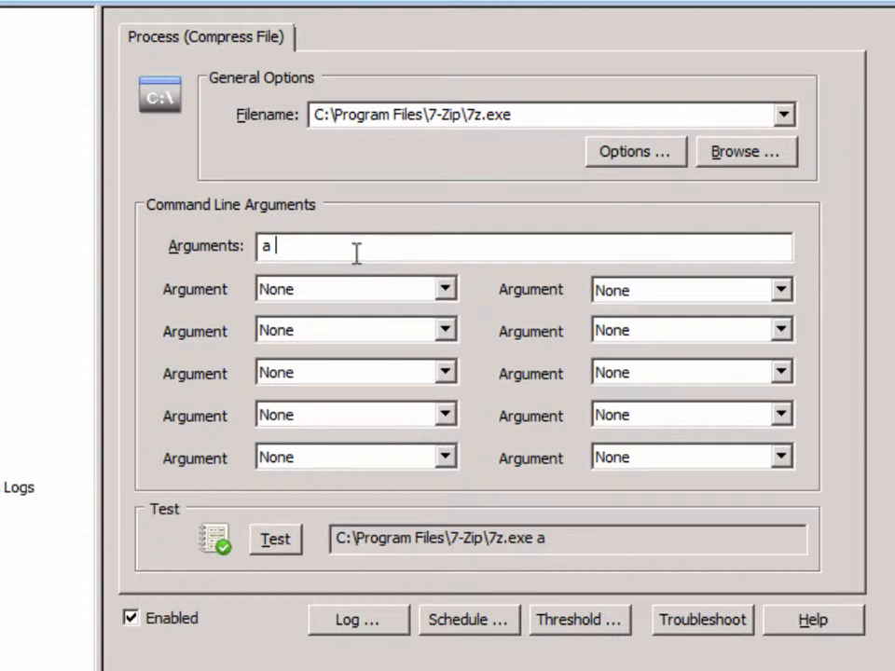
text($STR1)
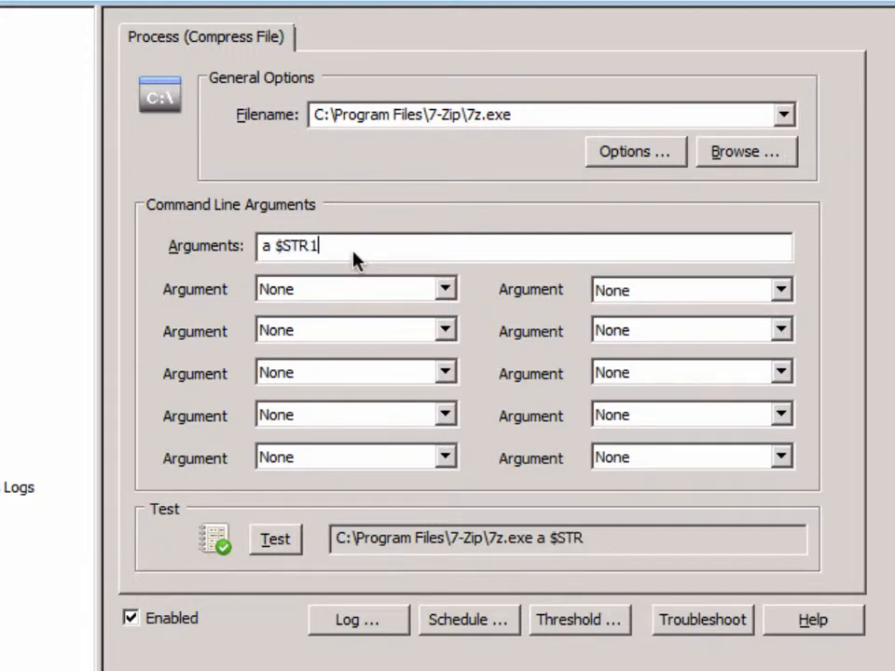
text(\$STR2)
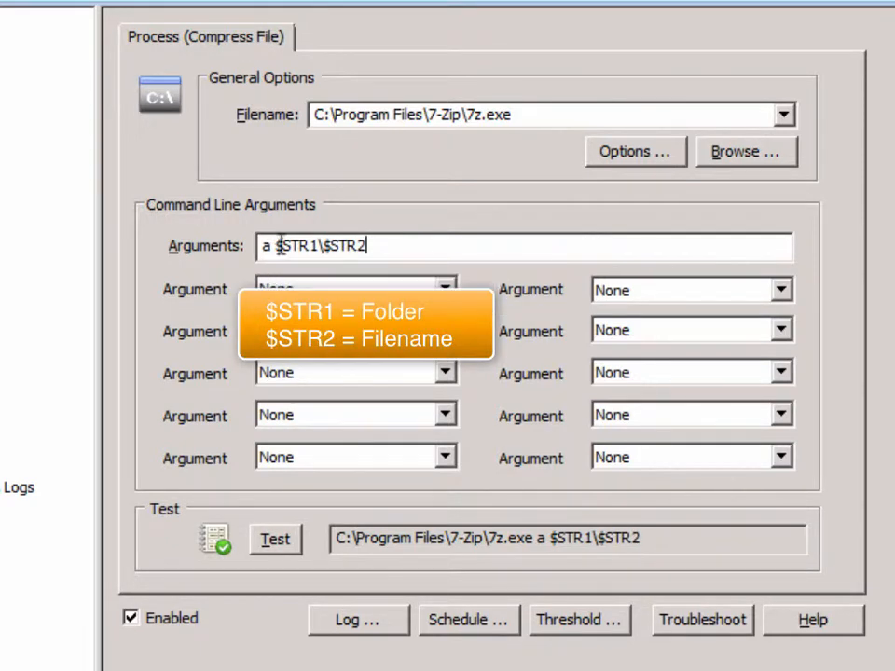
drag(278, 244, 378, 245)
click(380, 245)
text(.zip)
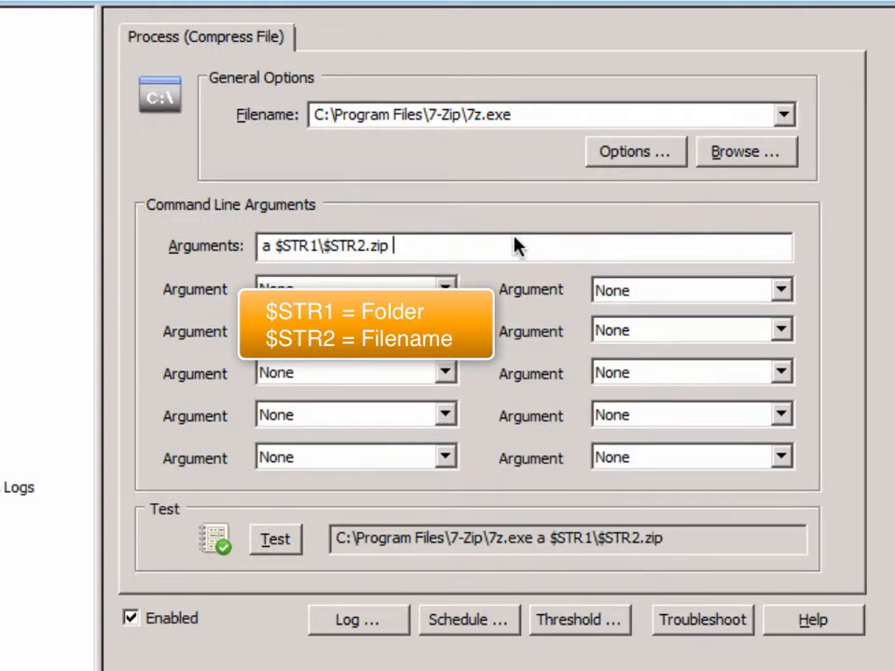
- Copy $STR1\$STR2 from the archive path and append it to the arguments as the file to compress
click(276, 247)
shift+click(364, 246)
key(ctrl+c)
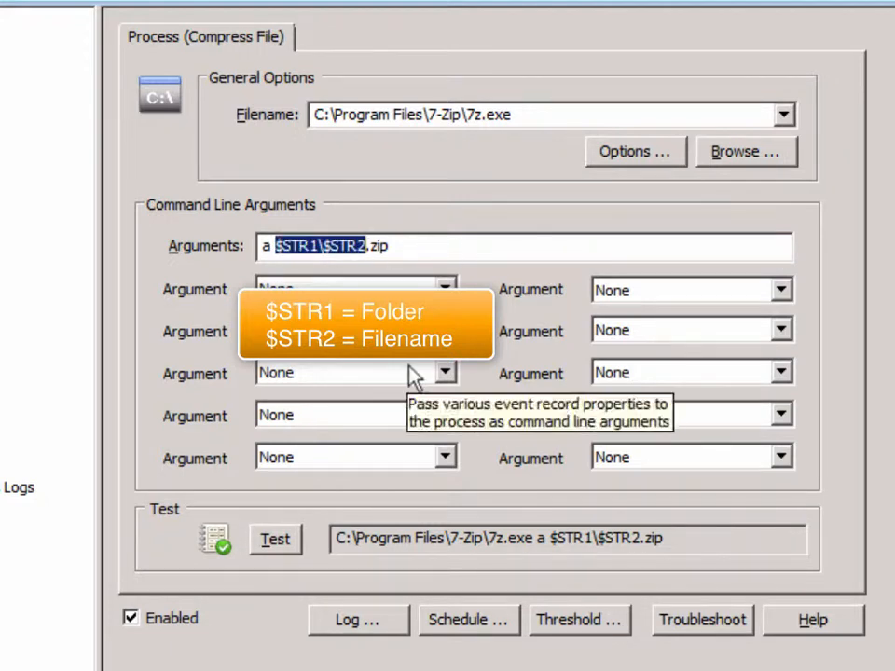
click(438, 246)
key(ctrl+v)
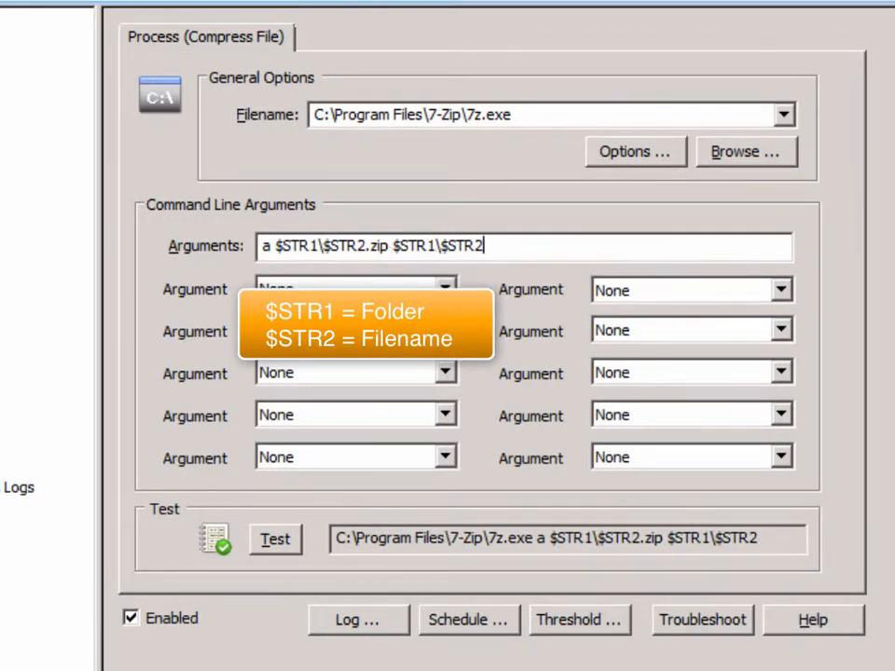
- Enclose both paths in double quotes so the arguments read a "$STR1\$STR2.zip" "$STR1\$STR2"
click(275, 246)
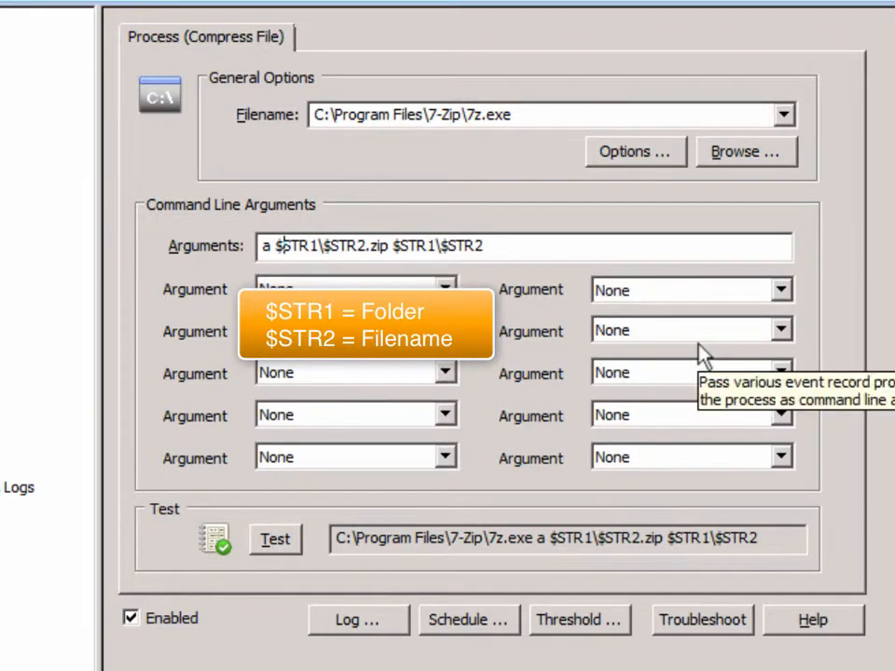
text(")
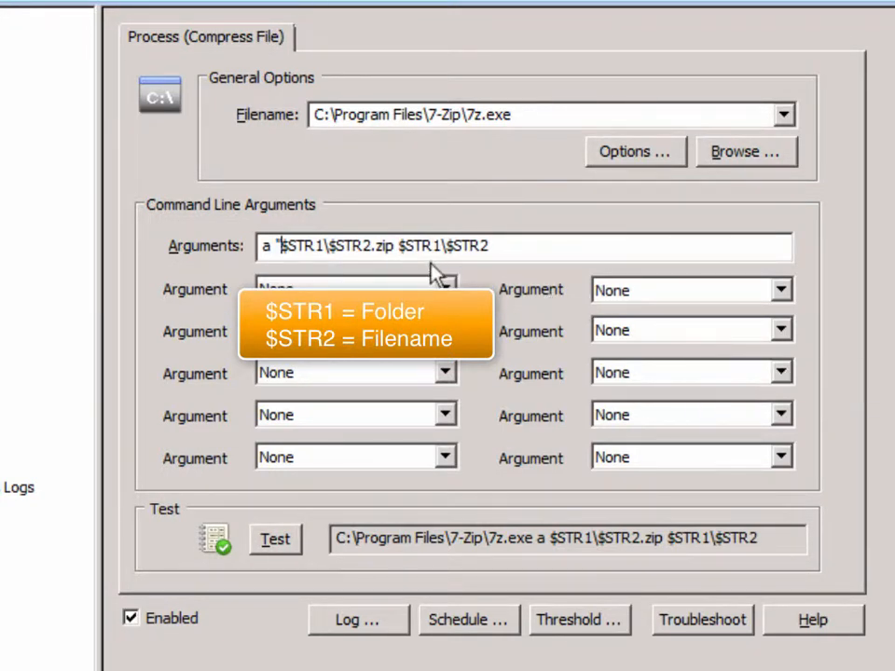
click(399, 246)
text(")
text(")
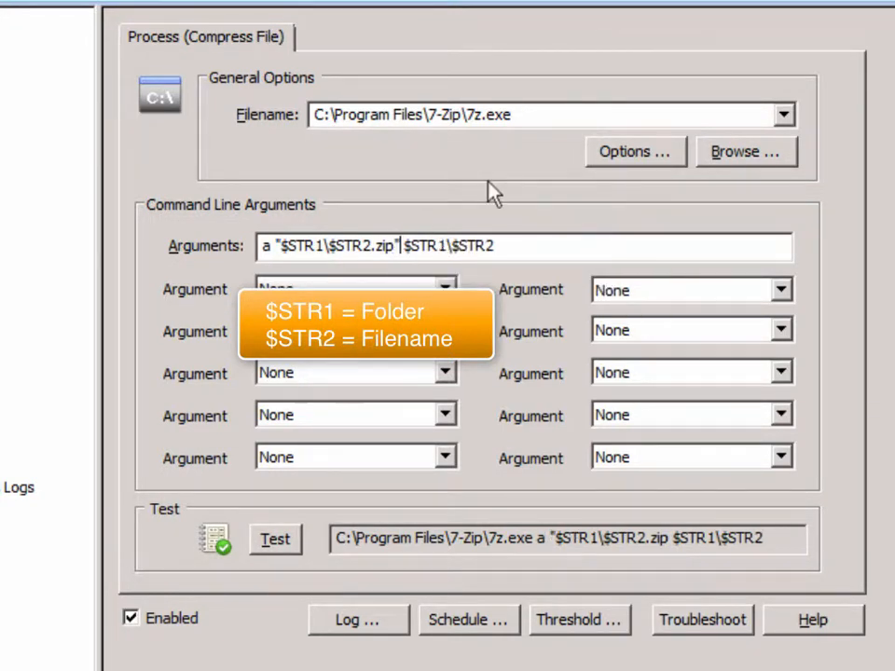
text(")
key(End)
text(")
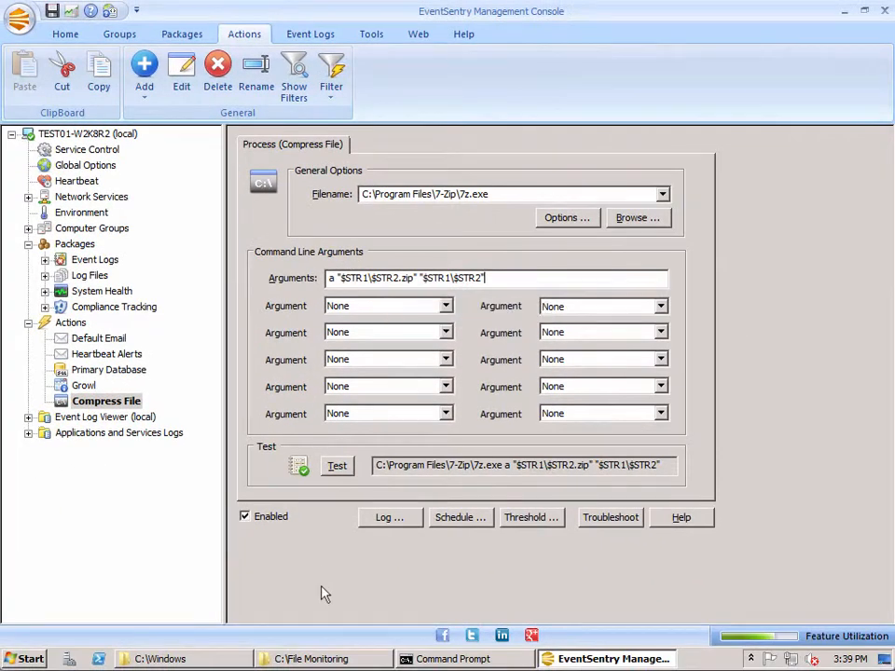
- Review the files in the C:\File Monitoring folder, and return to the Compress File action in EventSentry
click(312, 659)
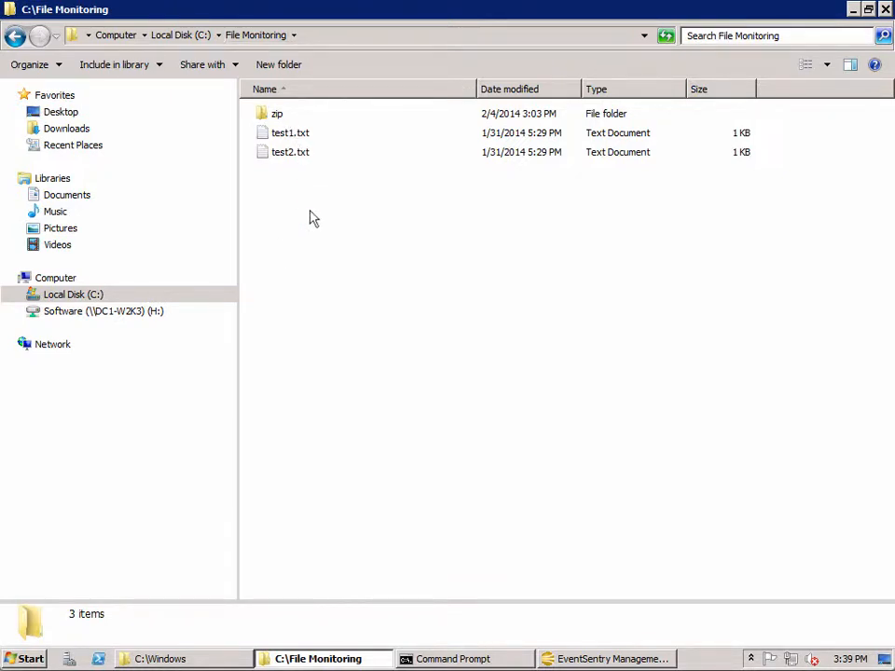
click(611, 659)
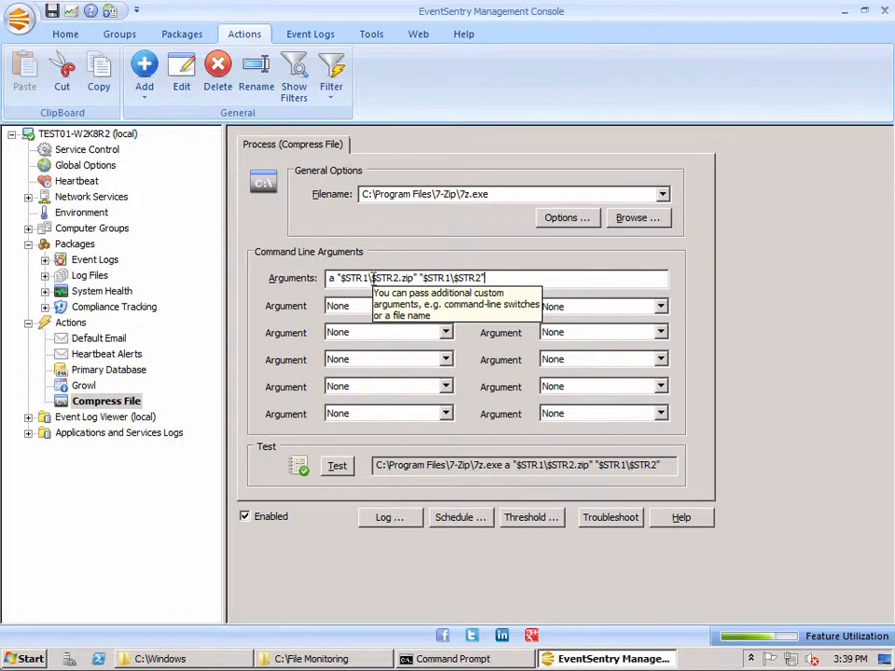
- Add a zip subfolder to the archive path so the arguments read a "$STR1\zip\$STR2.zip" "$STR1\$STR2", and check both paths
text(zip)
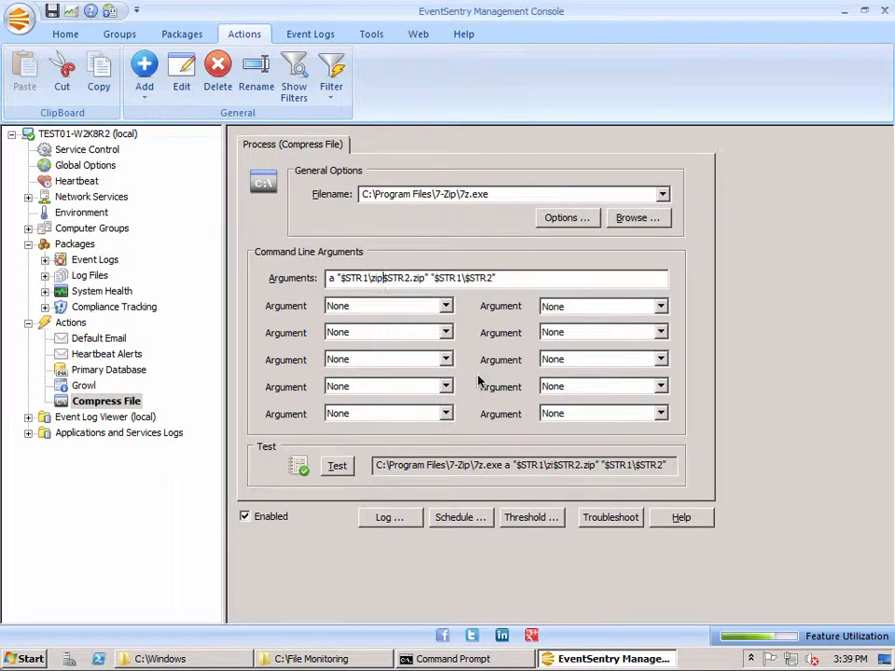
click(523, 280)
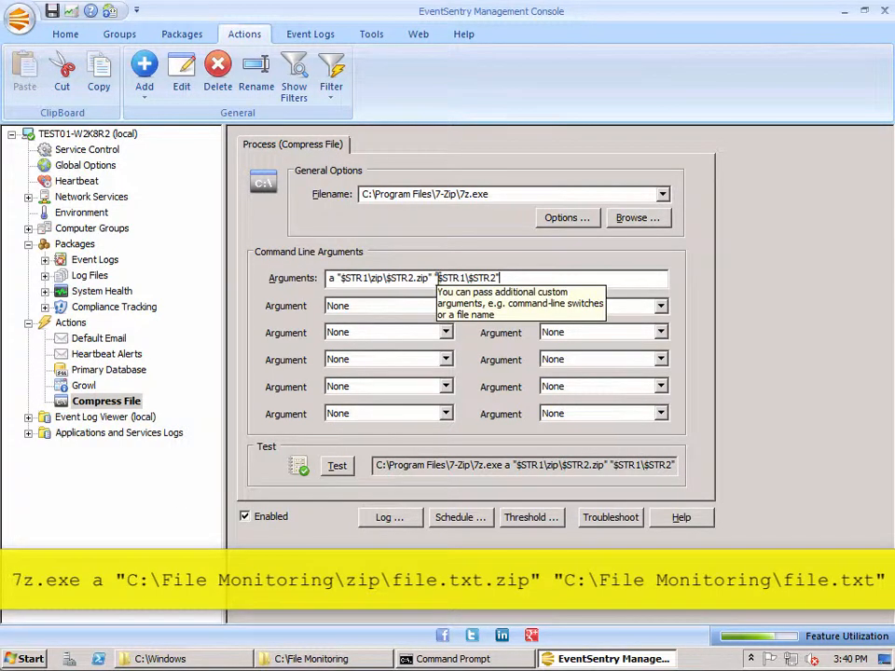
drag(437, 278, 496, 278)
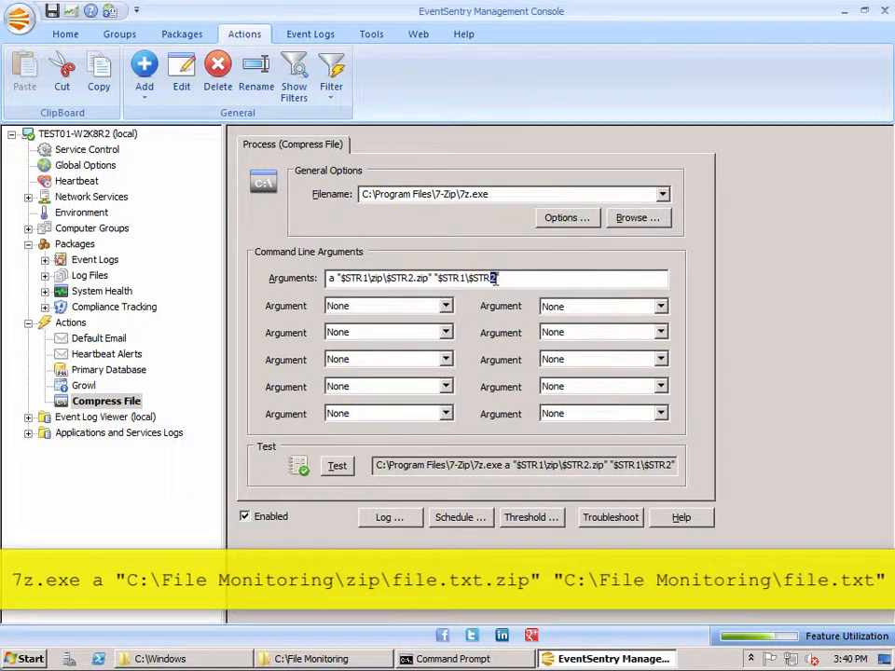
click(522, 278)
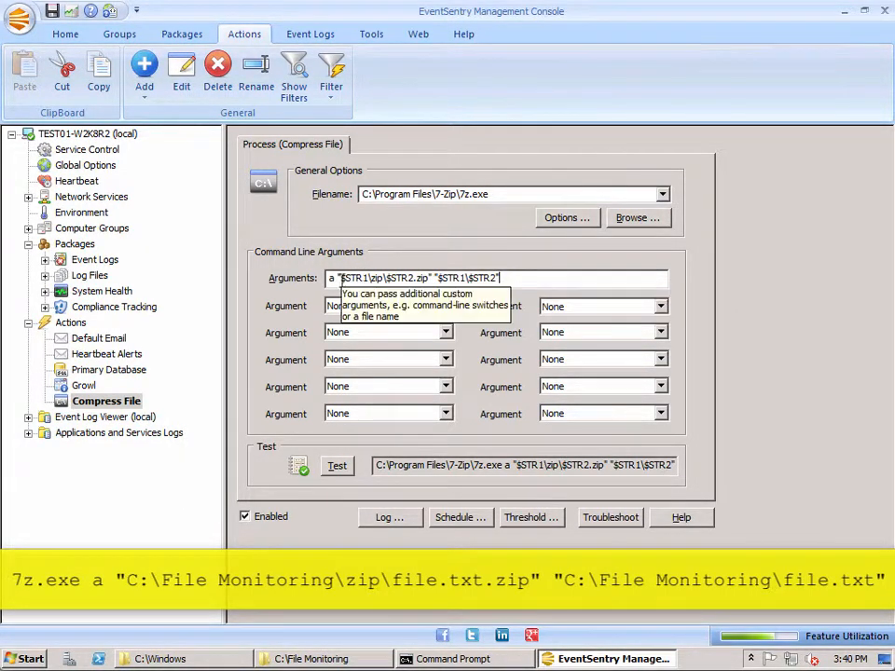
double_click(343, 278)
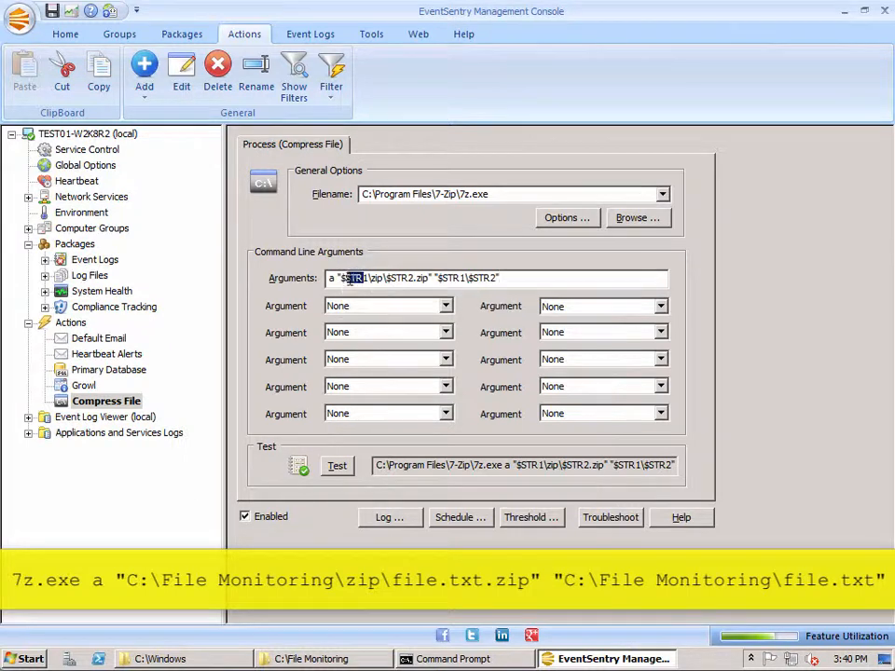
click(341, 278)
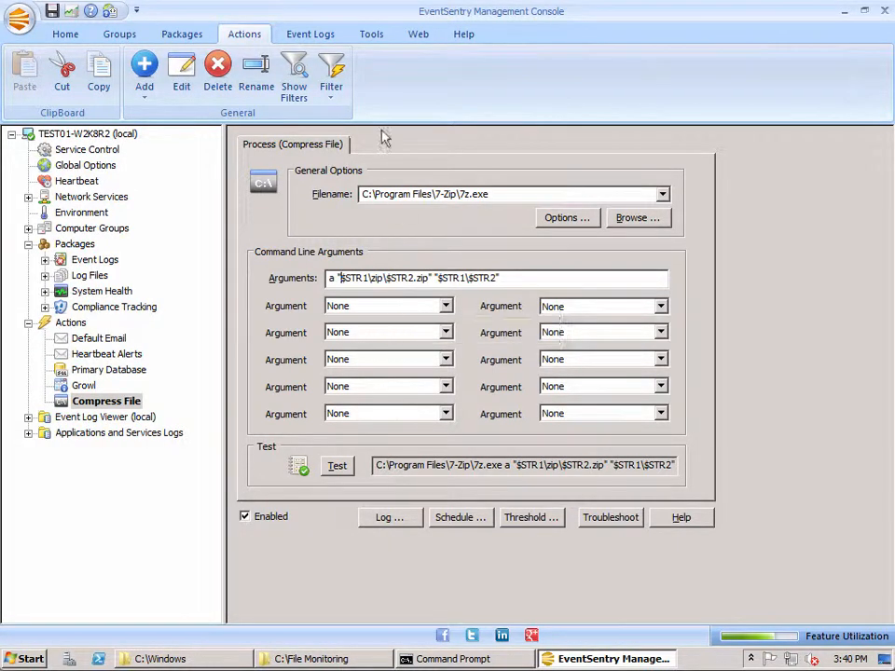
click(373, 37)
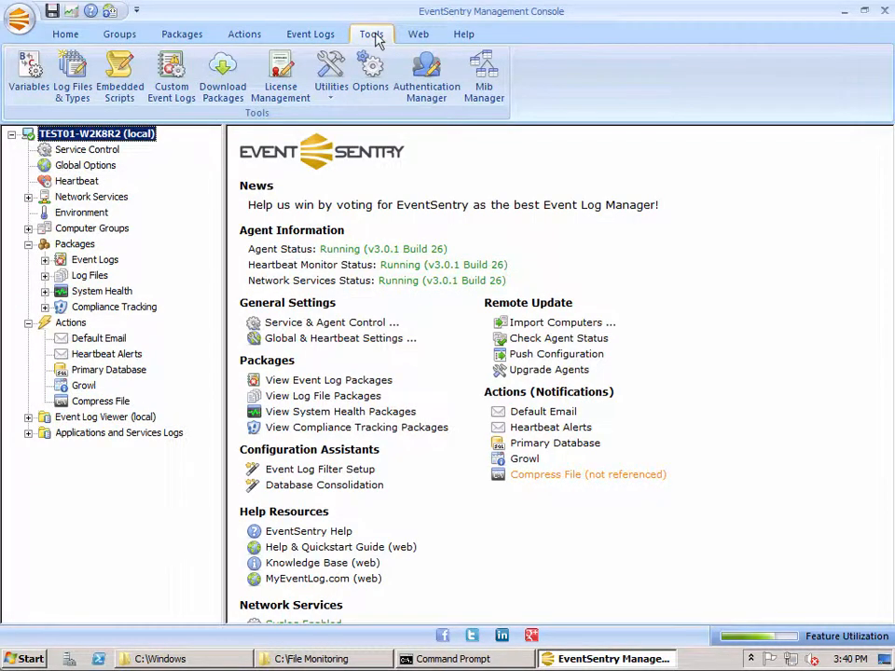
click(328, 89)
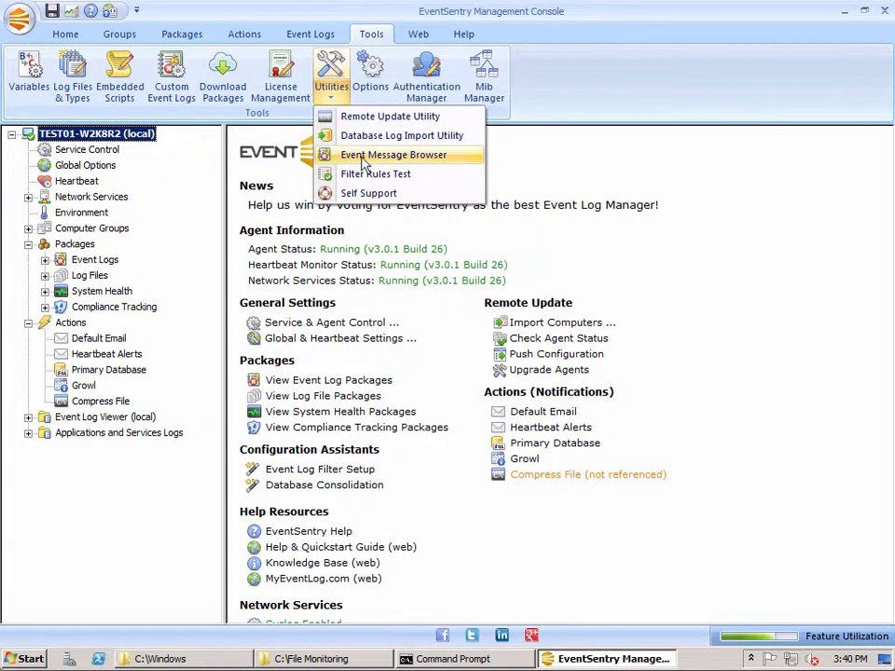
click(362, 158)
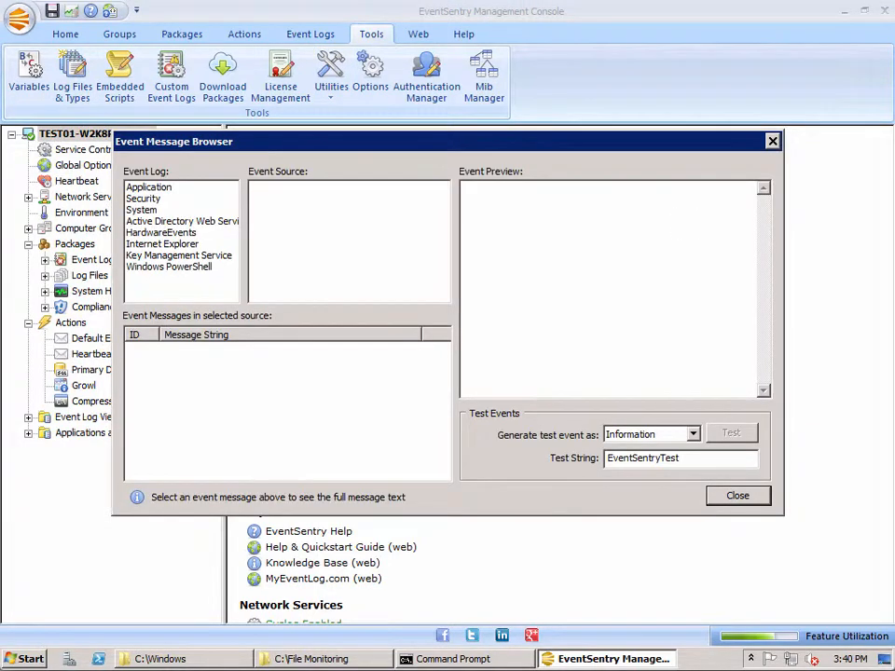
click(772, 141)
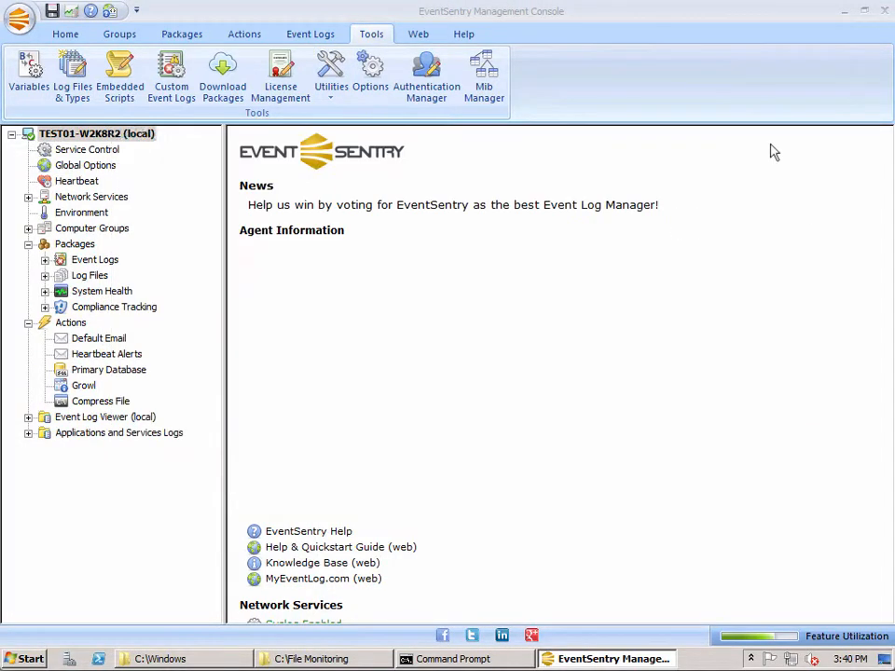
- Open the details of a File Monitoring event with ID 12202 in the local Application event log
click(28, 418)
click(80, 432)
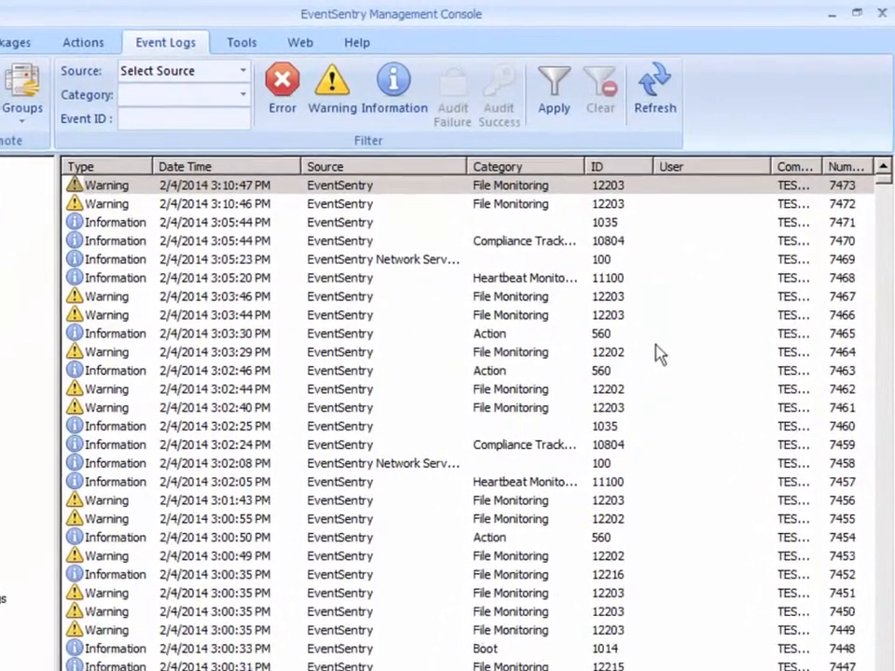
click(583, 354)
double_click(469, 358)
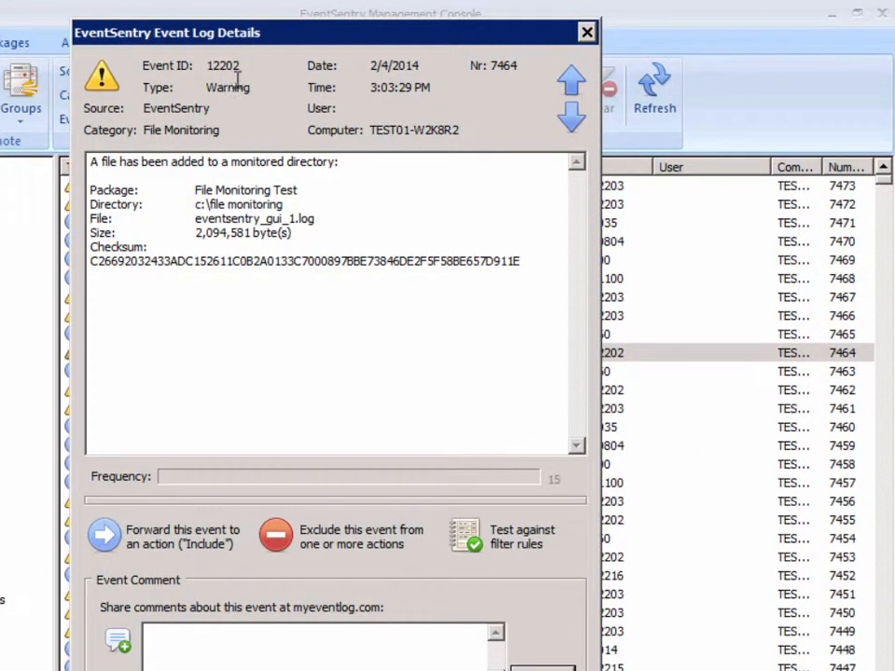
- Examine the directory and file name values in the event's message text, and close the event details
click(326, 239)
double_click(228, 220)
click(326, 221)
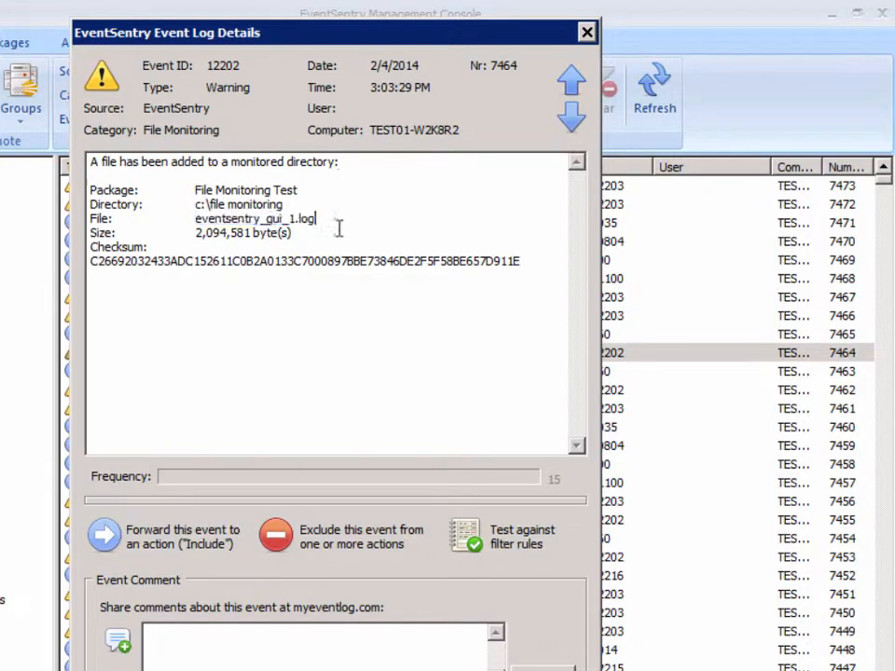
drag(194, 205, 331, 206)
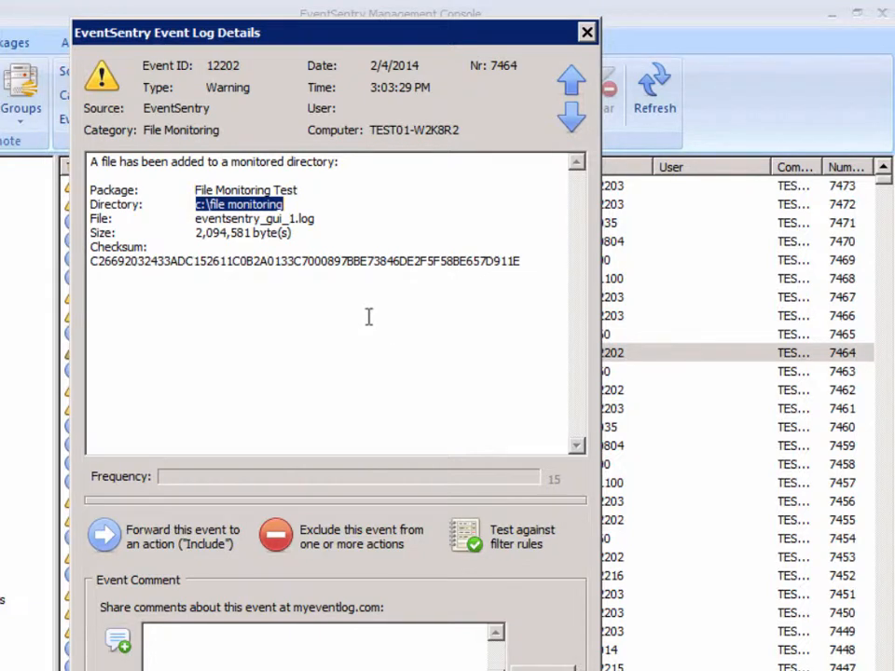
click(194, 204)
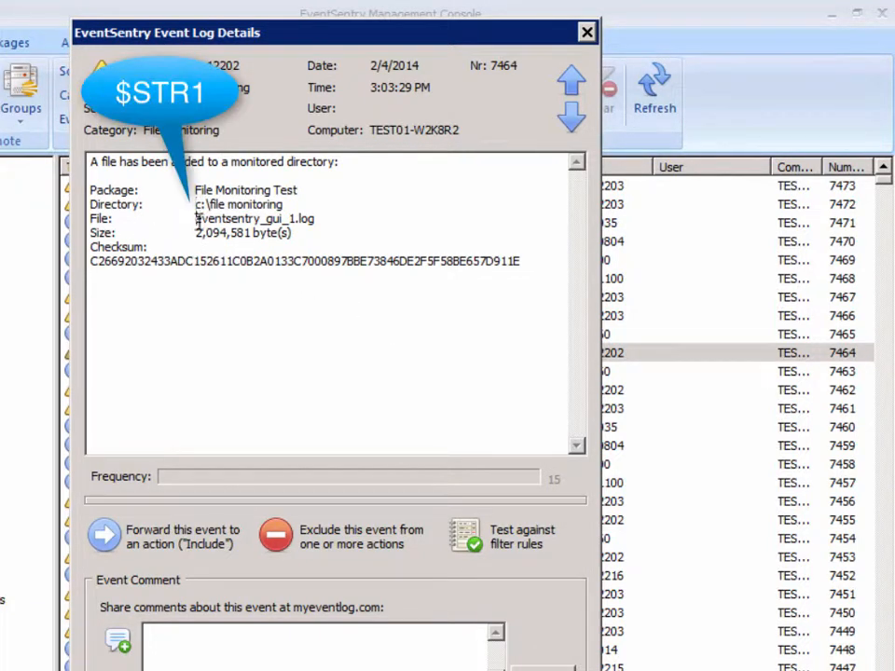
drag(194, 219, 325, 220)
click(324, 220)
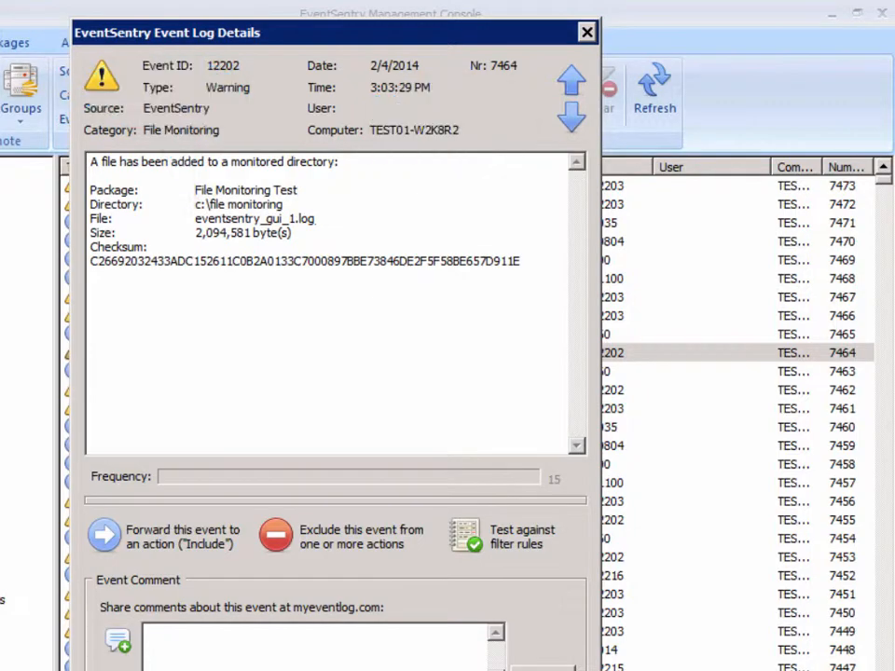
key(Escape)
- Open the Event Message Browser and list the event messages of the EventSentry source in the Application log
click(240, 43)
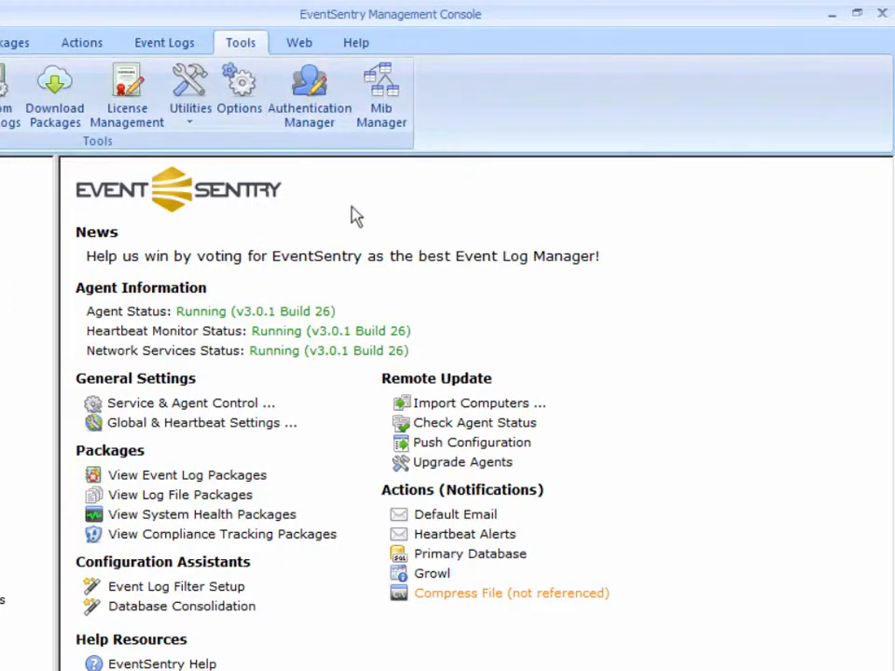
click(190, 111)
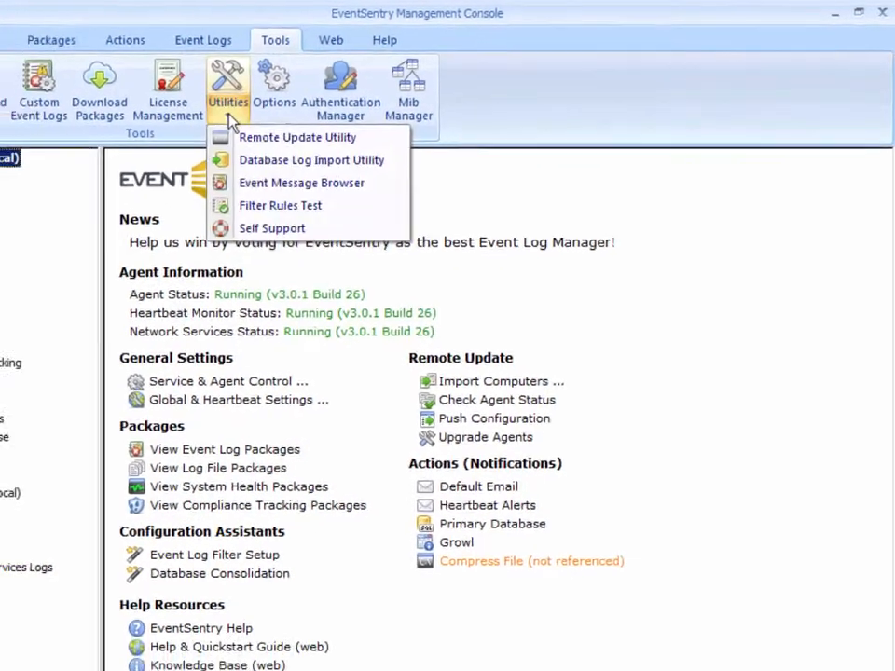
click(178, 197)
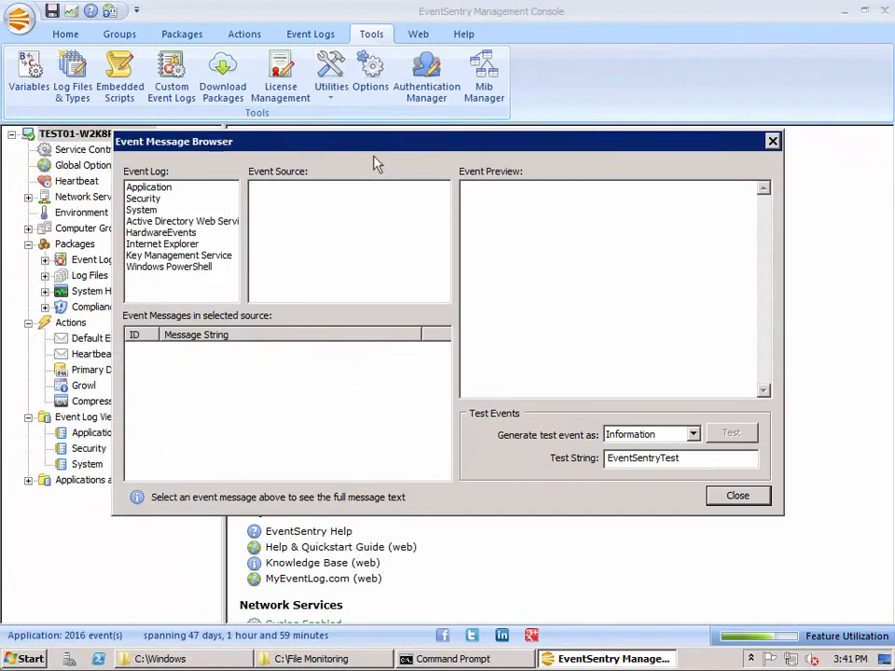
click(150, 188)
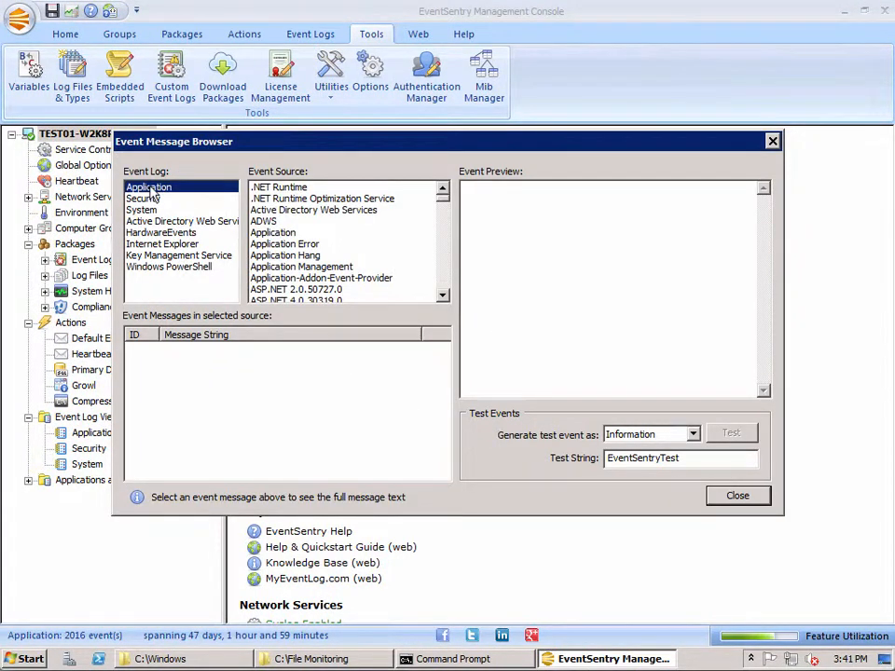
click(275, 232)
scroll(279, 242, down, 5)
click(279, 289)
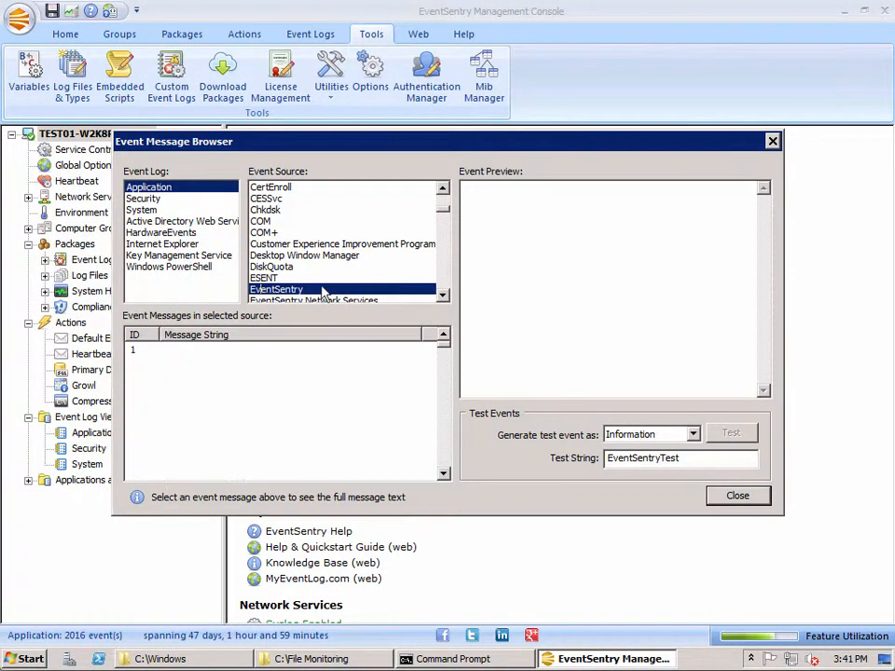
- Find event message 12202 in the list and preview its full text
click(160, 396)
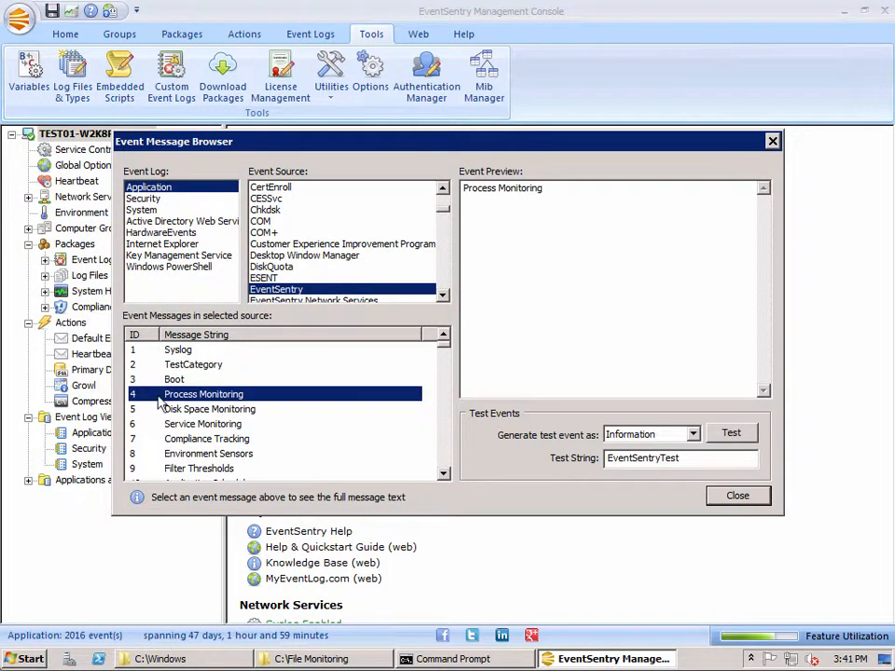
text(12202)
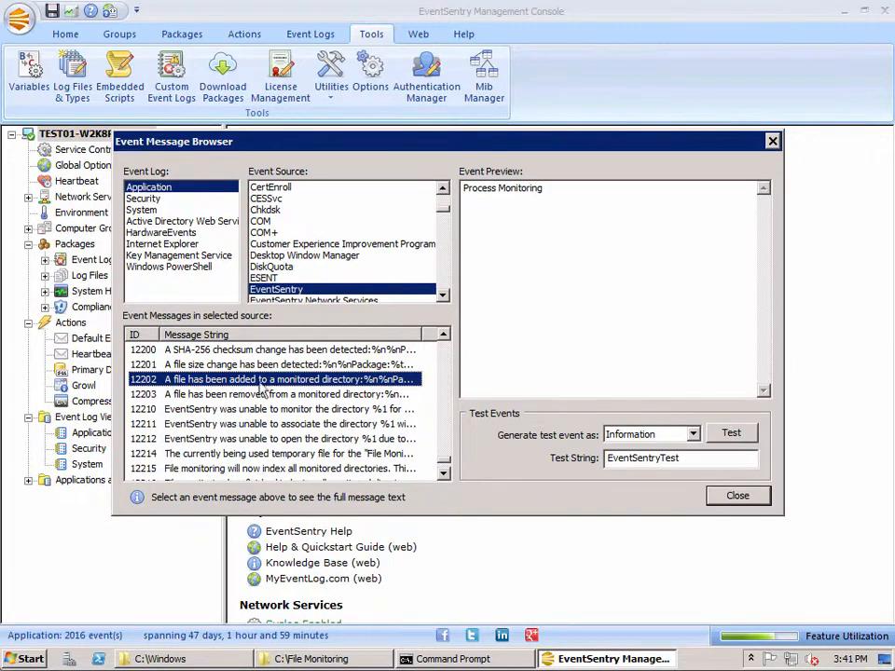
click(289, 378)
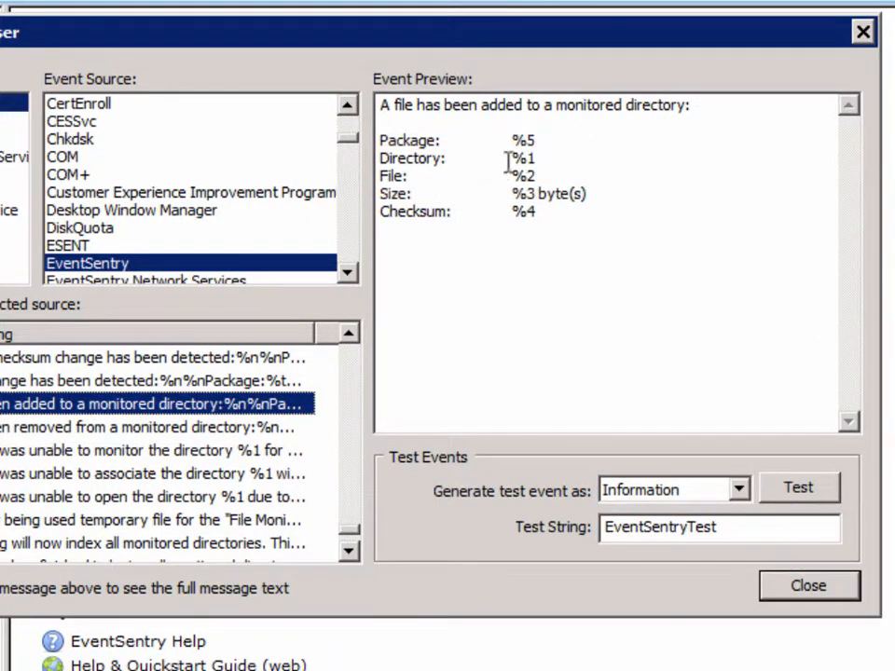
- Examine which insertion strings the message preview uses for the directory and the file, and close the Event Message Browser
click(550, 156)
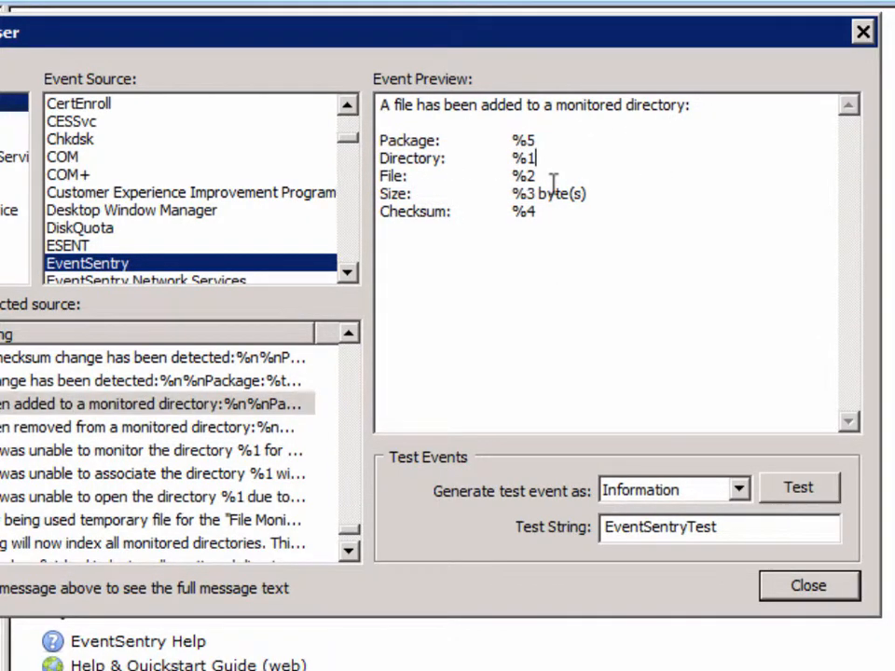
click(529, 176)
mouse_move(550, 175)
mouse_down()
mouse_move(422, 181)
mouse_move(380, 159)
mouse_up()
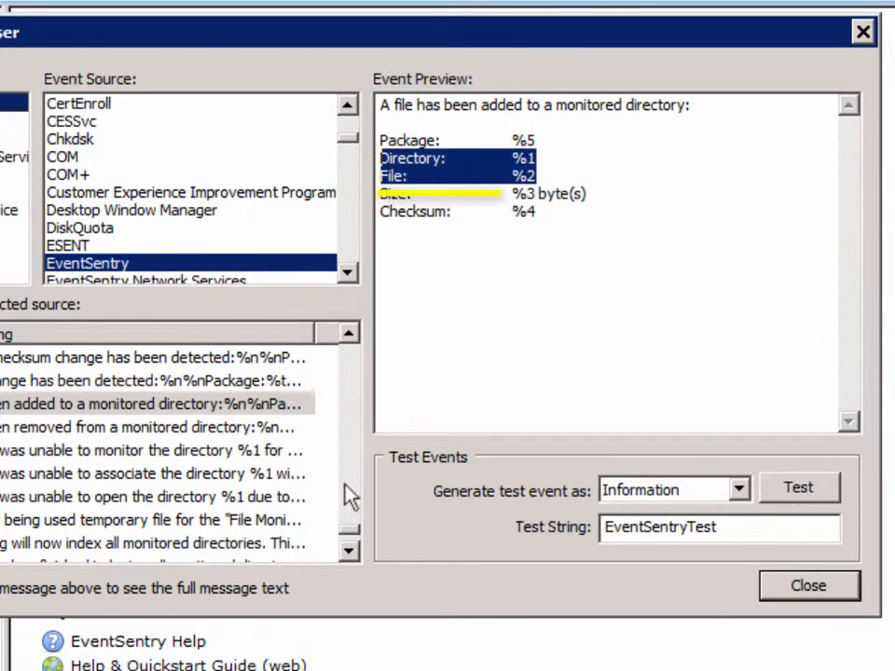
click(543, 183)
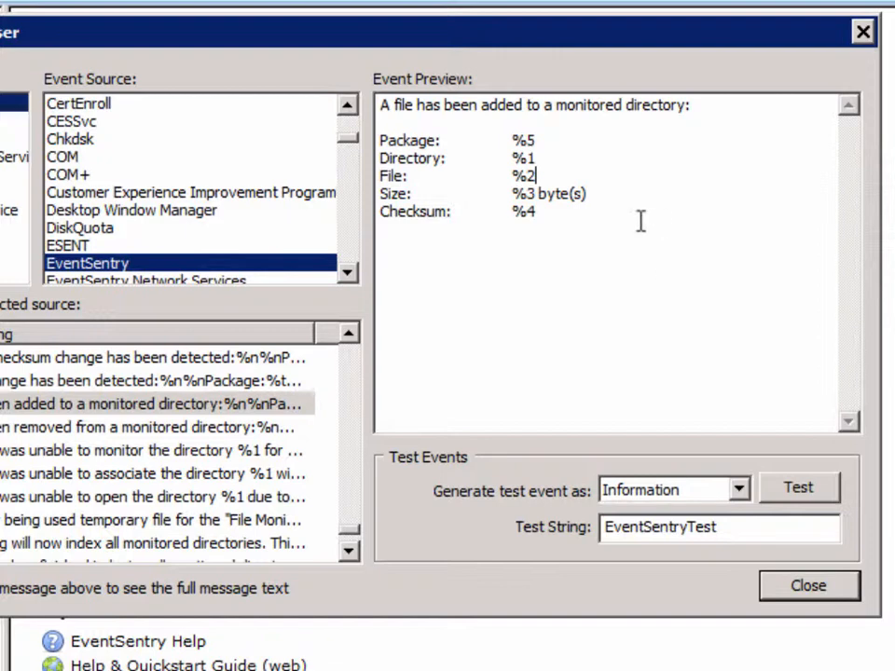
click(544, 158)
click(819, 589)
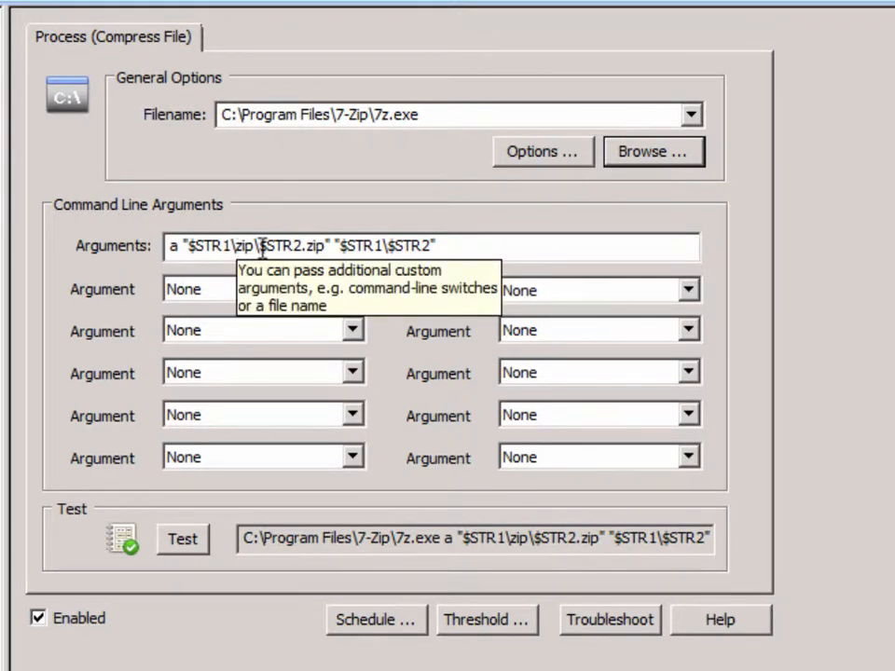
- Review the archive path and source file path in the Compress File action's arguments
click(327, 246)
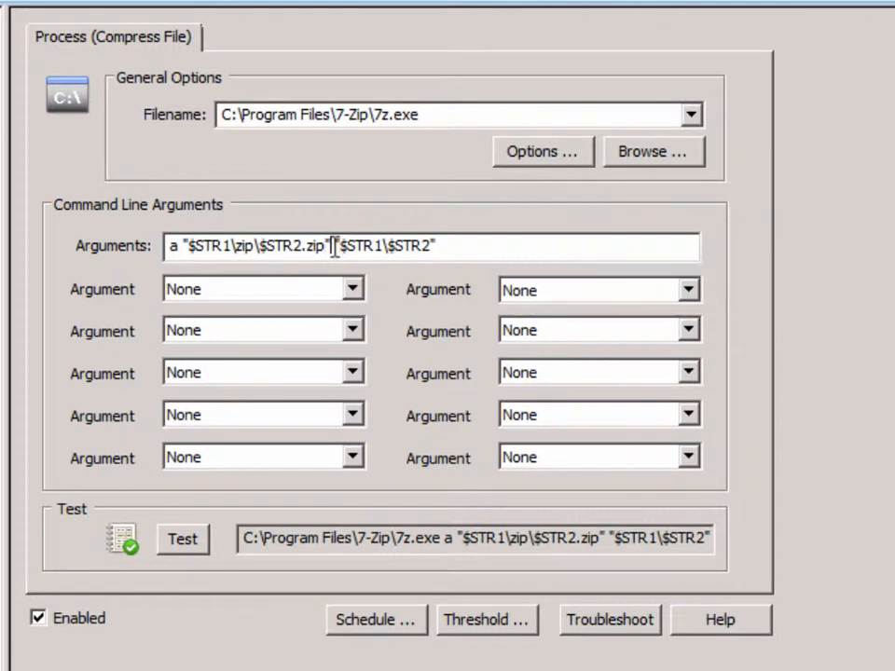
drag(334, 246, 475, 246)
click(474, 246)
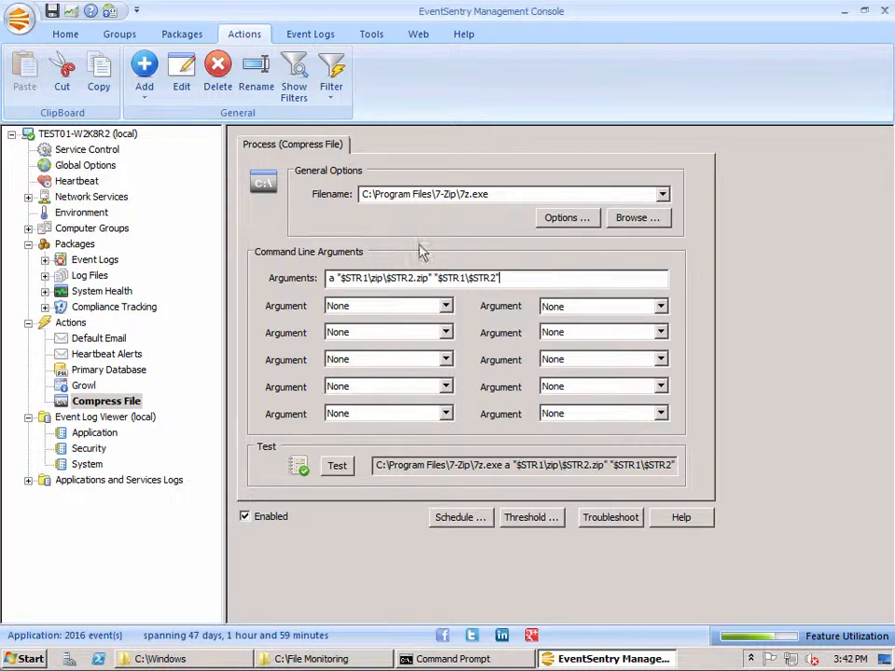
- Add a new event log package named Automatic File Compression
click(56, 259)
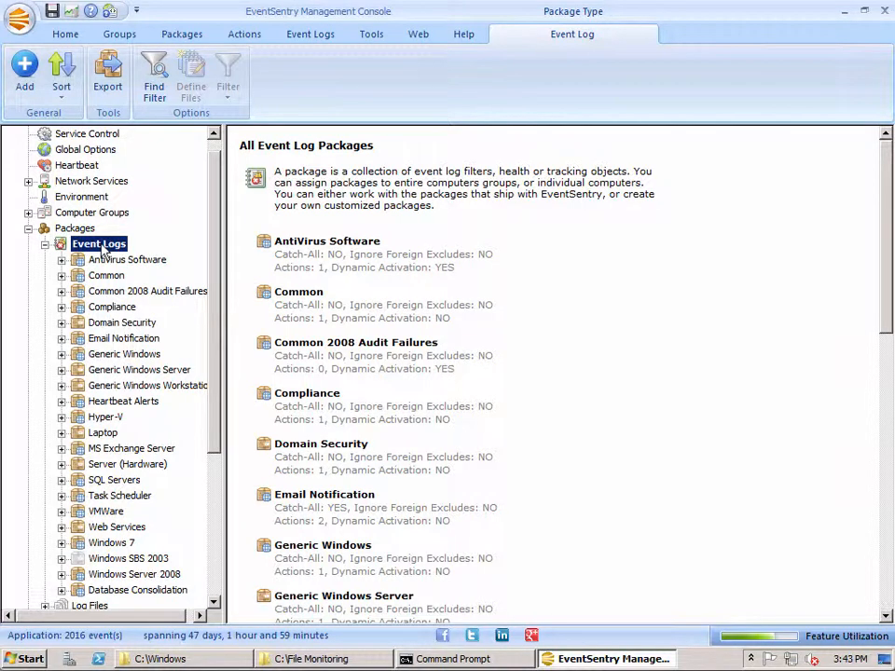
click(34, 82)
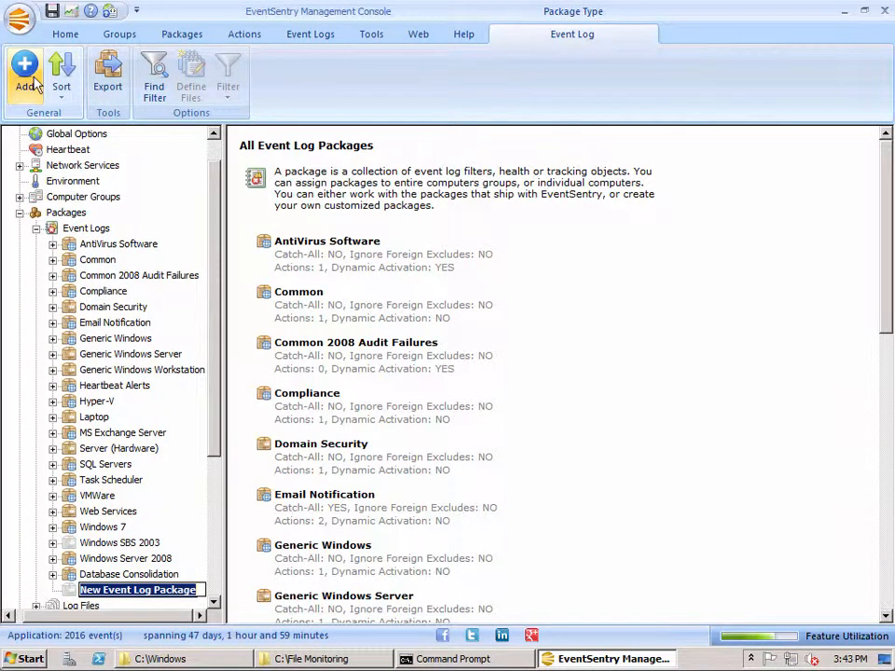
text(File)
key(BackSpace)
key(BackSpace)
key(BackSpace)
key(BackSpace)
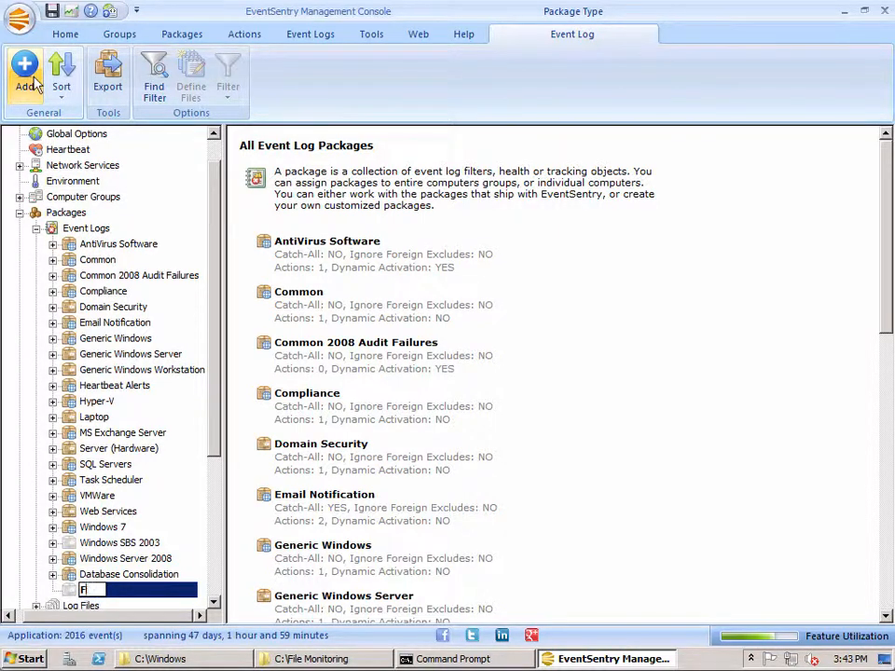
text(Automatic File COmpr)
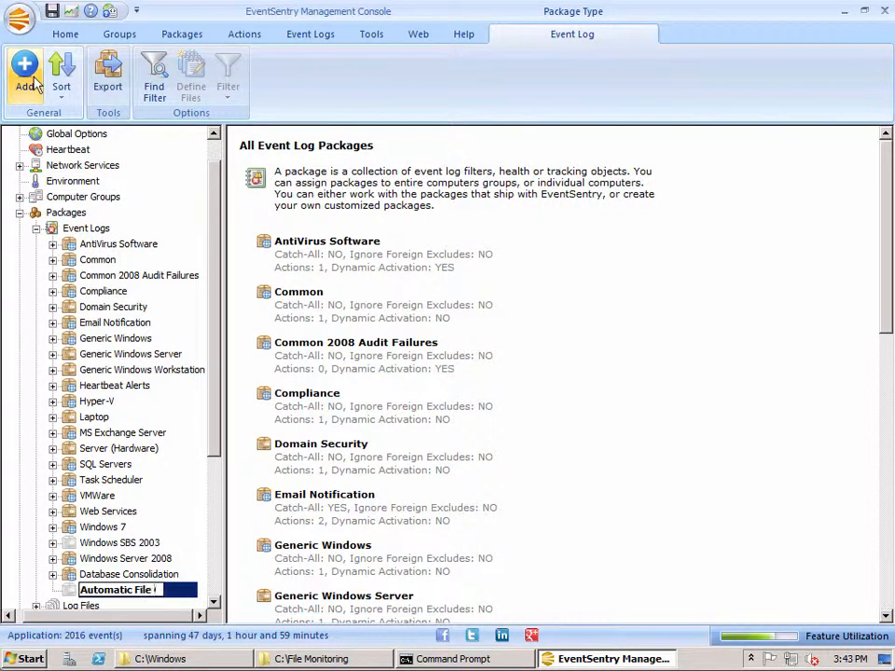
key(BackSpace)
key(BackSpace)
key(BackSpace)
key(BackSpace)
text(ompression)
key(Return)
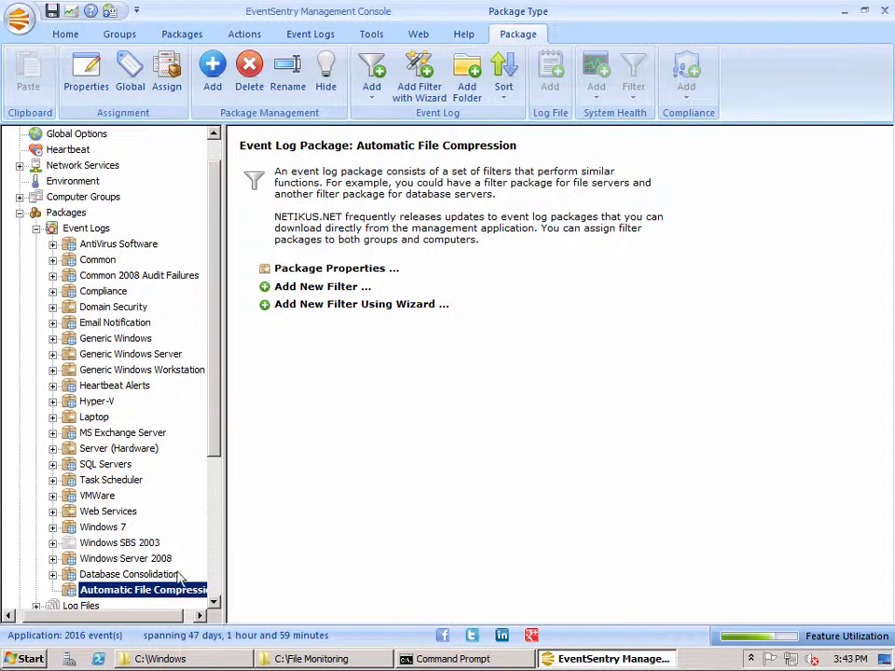
- Open the local Application event log and select the most recent File Monitoring warning with event ID 12202
click(370, 97)
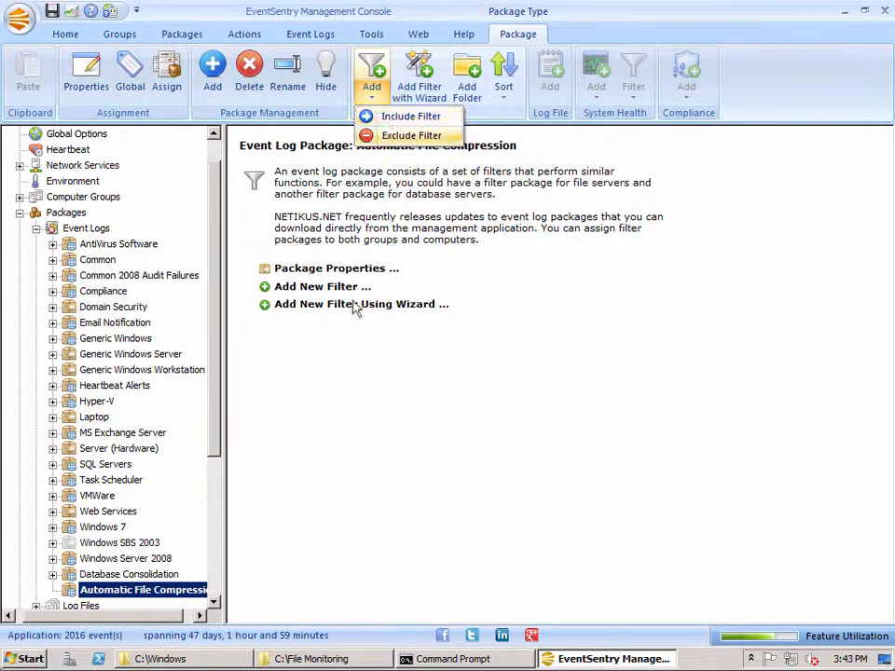
click(213, 441)
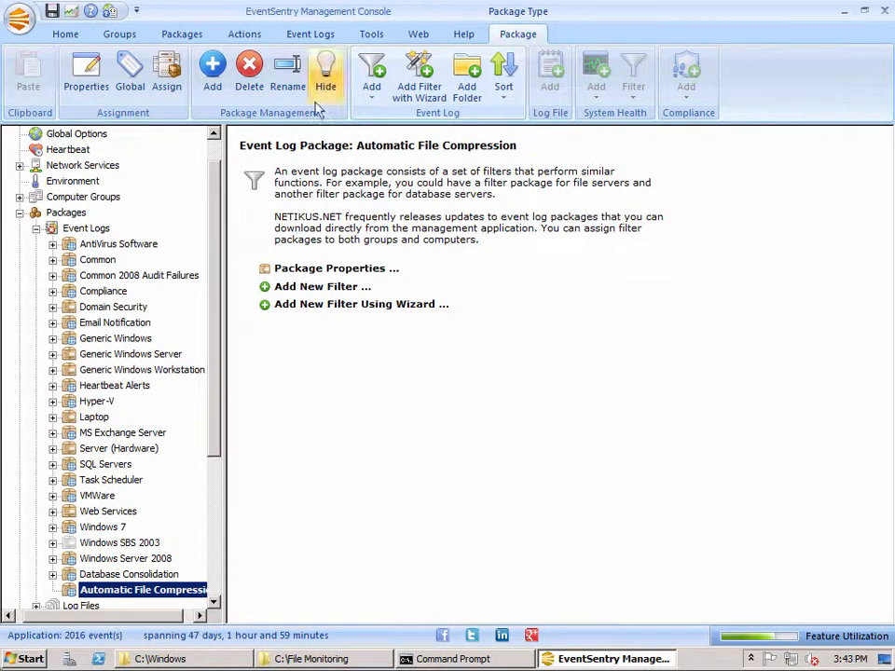
click(311, 35)
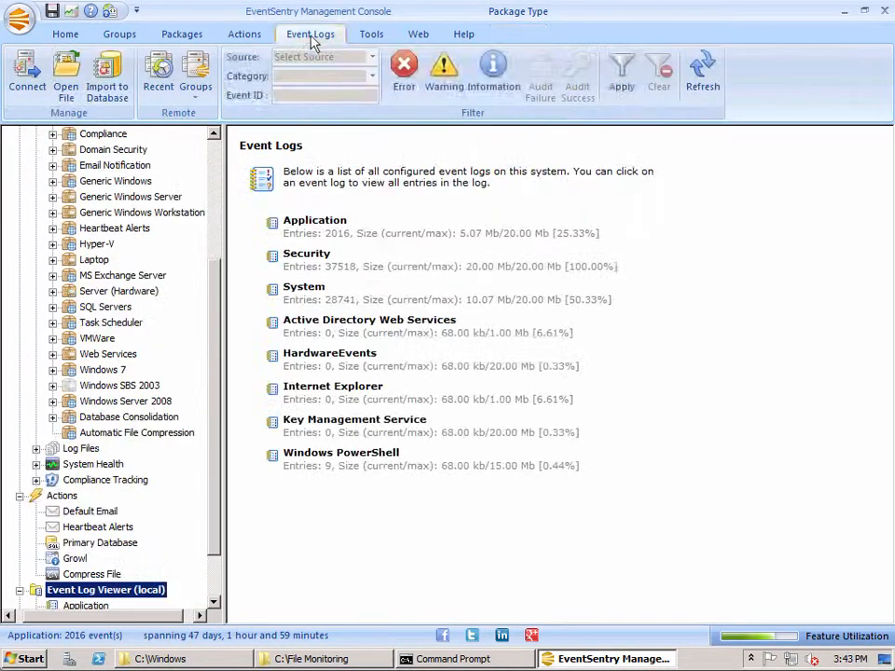
click(310, 224)
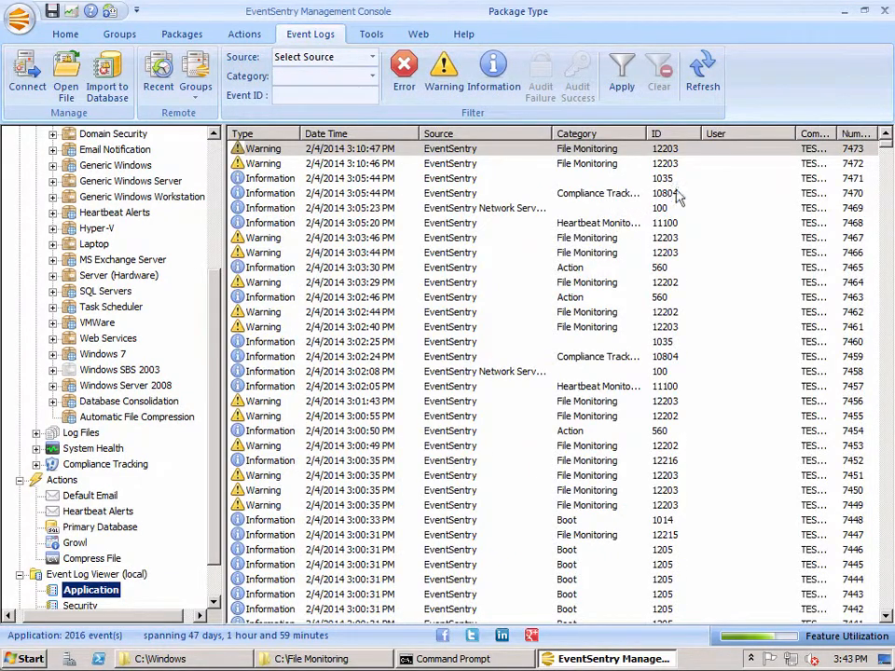
click(675, 283)
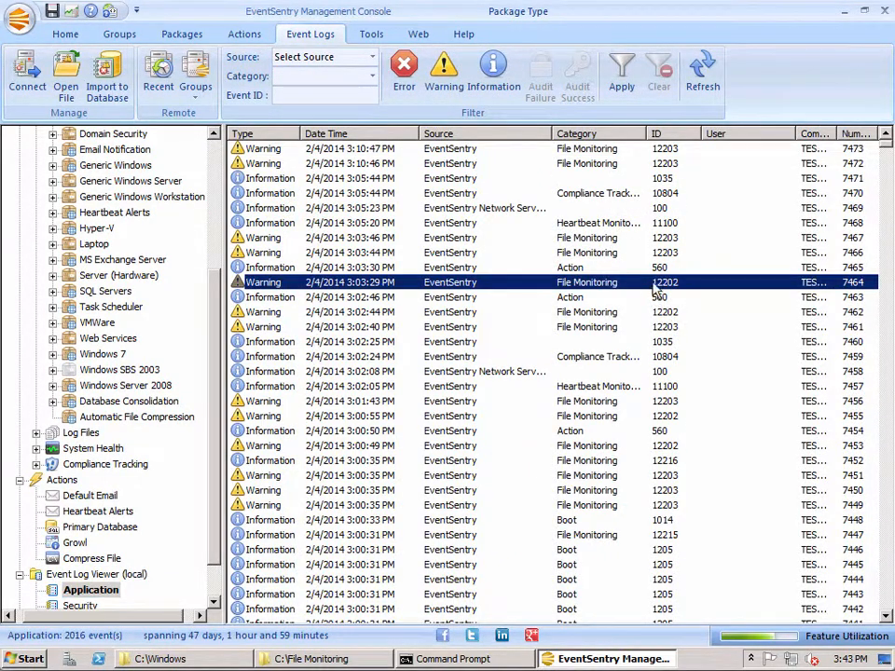
- Create an include filter from the selected event, named Compress File, in the Automatic File Compression package
right_click(656, 288)
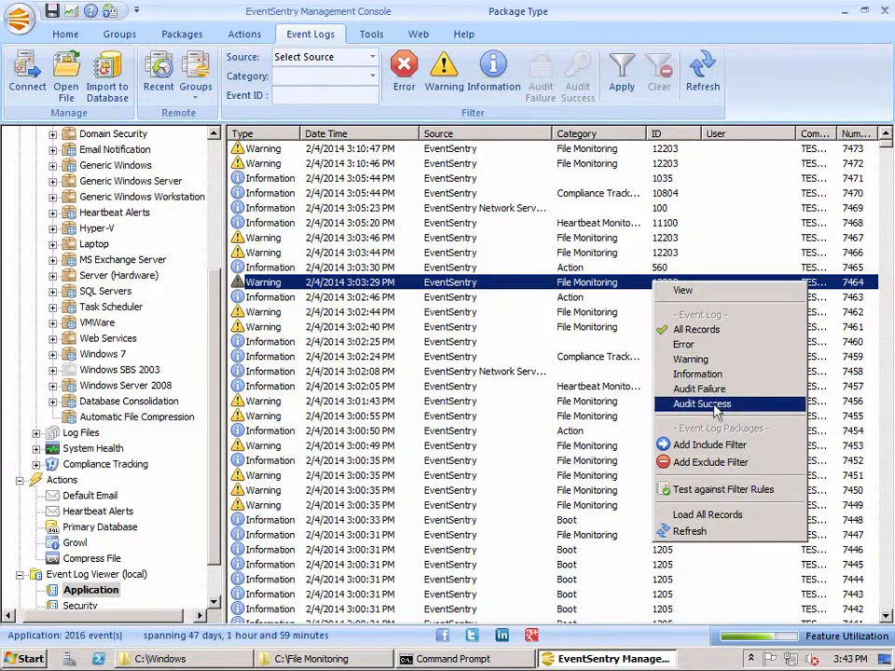
click(710, 446)
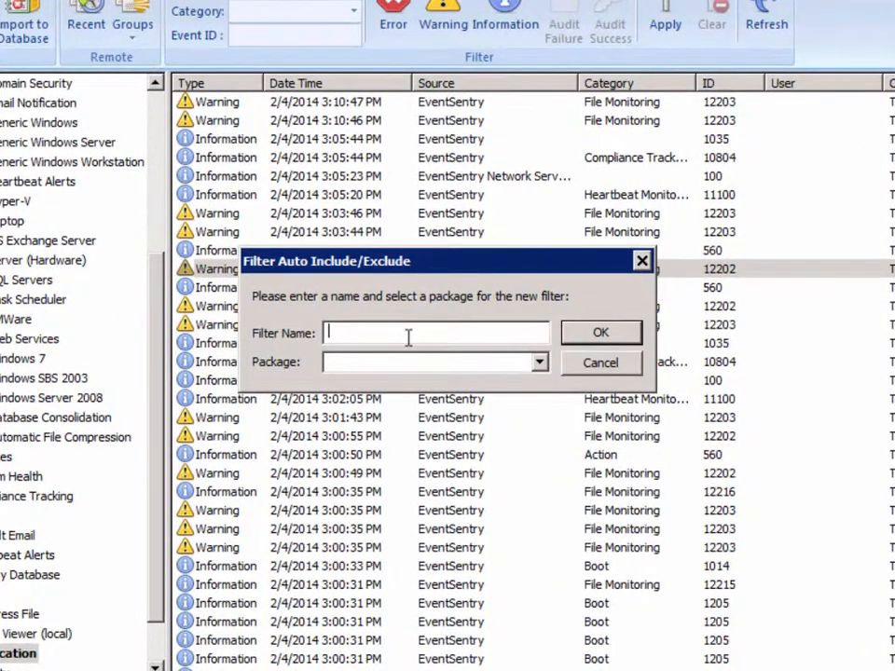
text(Compress File)
click(540, 362)
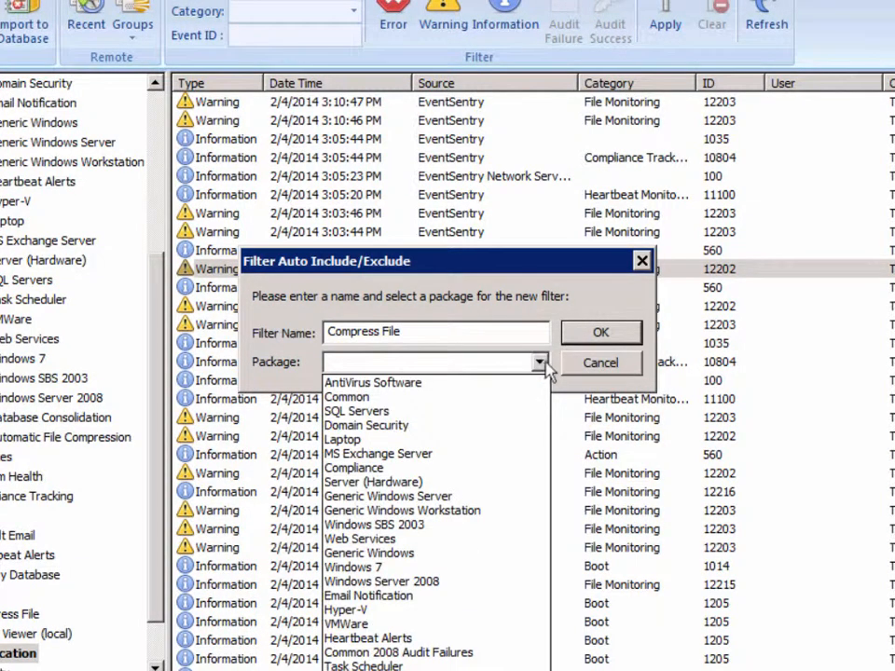
click(419, 669)
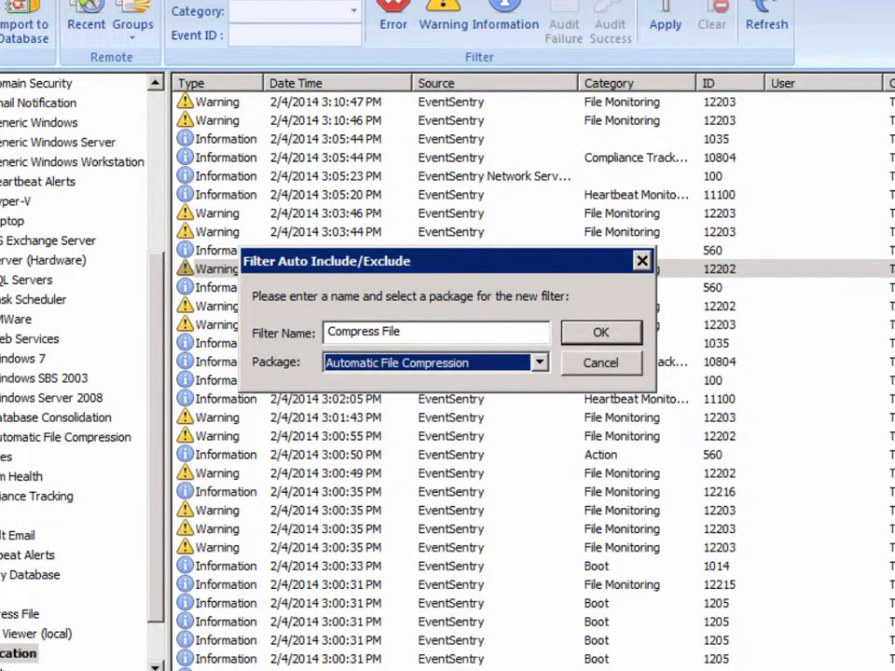
click(611, 337)
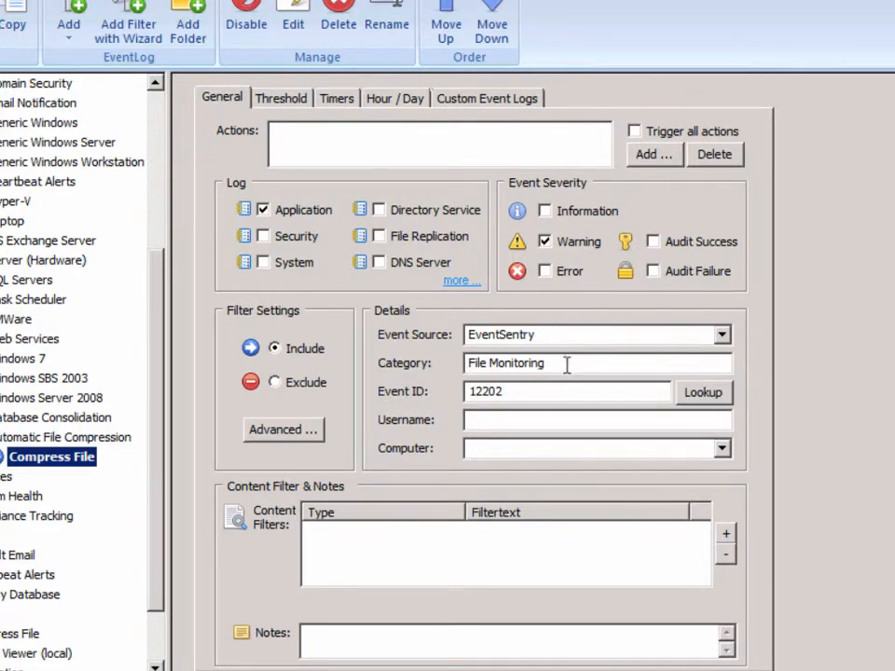
- Assign the Compress File action to the new filter
mouse_move(511, 391)
mouse_move(332, 145)
click(650, 155)
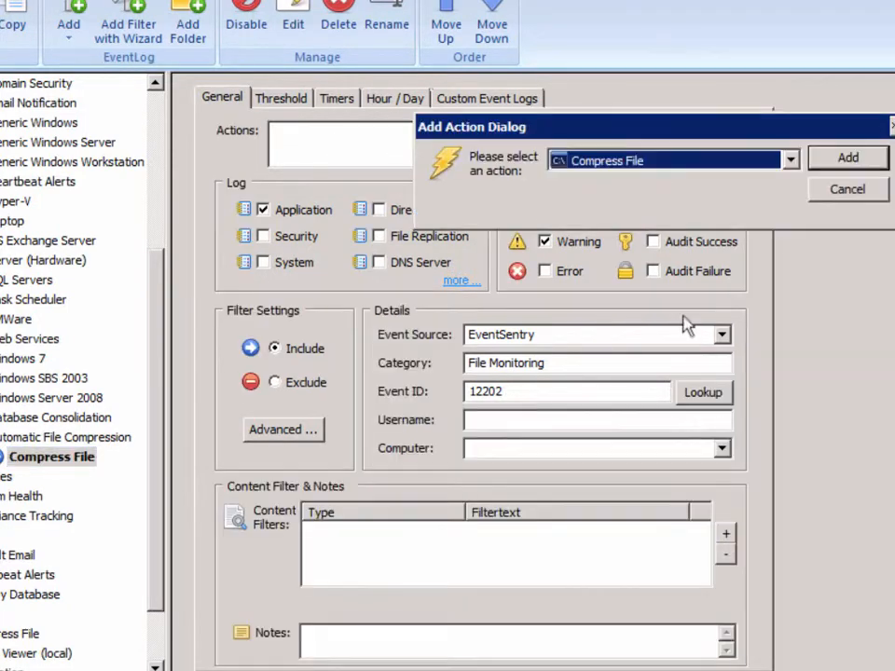
click(625, 163)
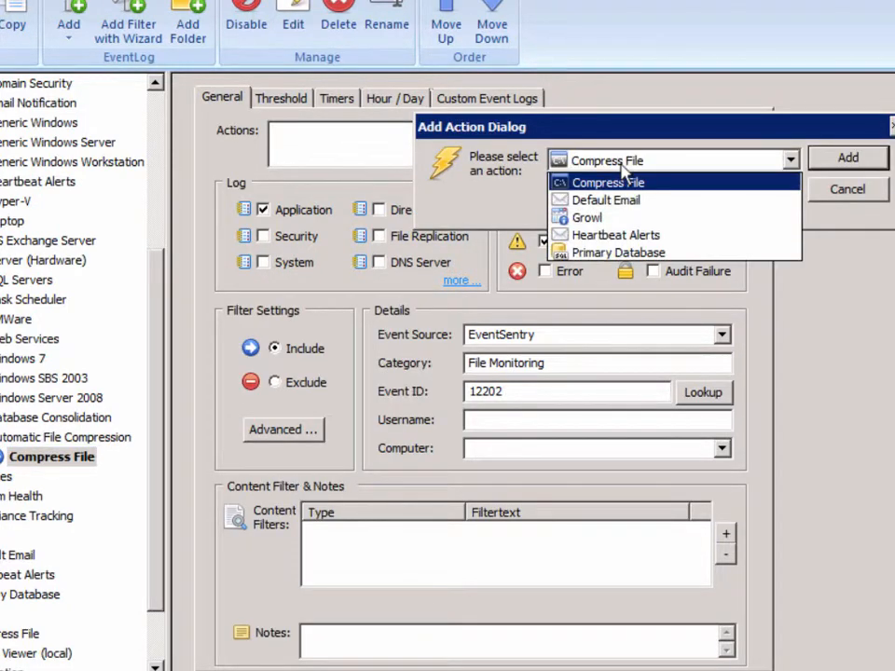
click(606, 183)
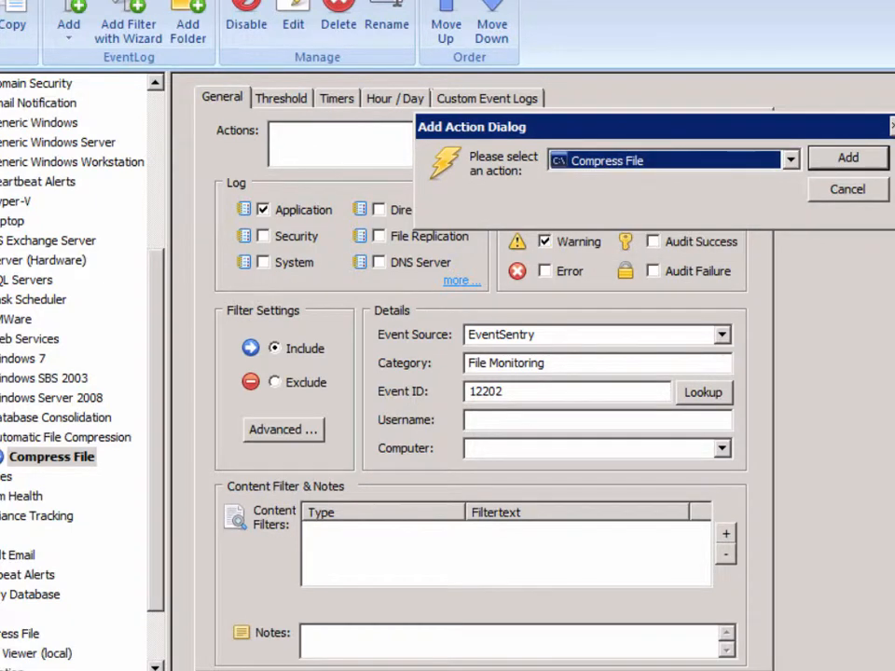
click(849, 159)
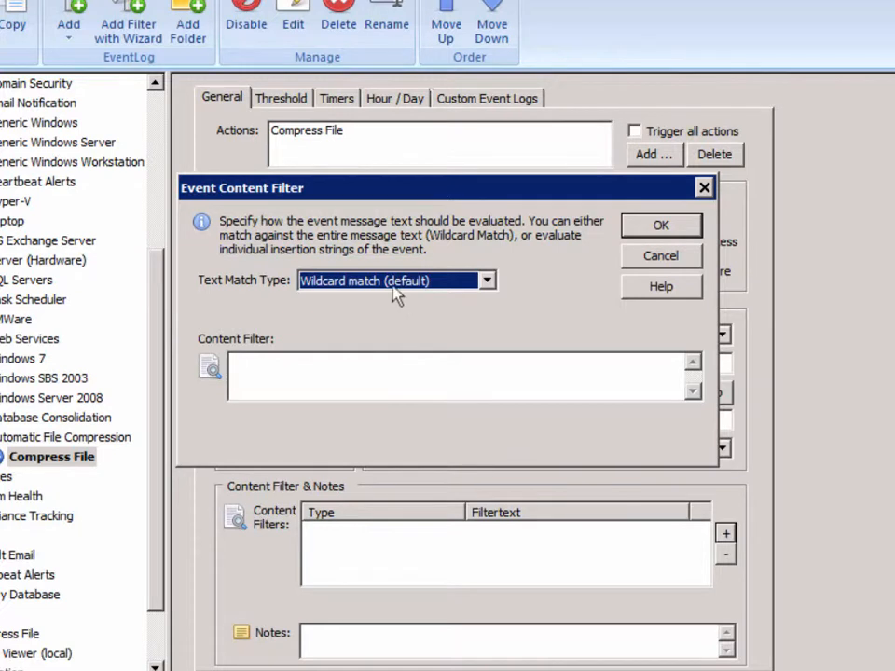
- Add a content filter requiring insertion string 1 to match C:\File Monitoring, checking the string number in the event message preview
click(392, 286)
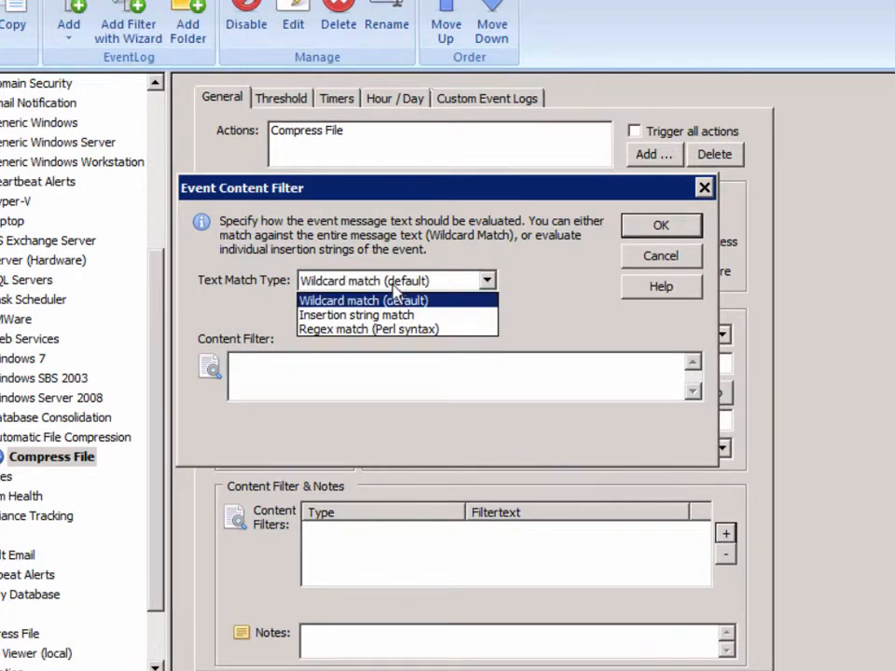
click(377, 315)
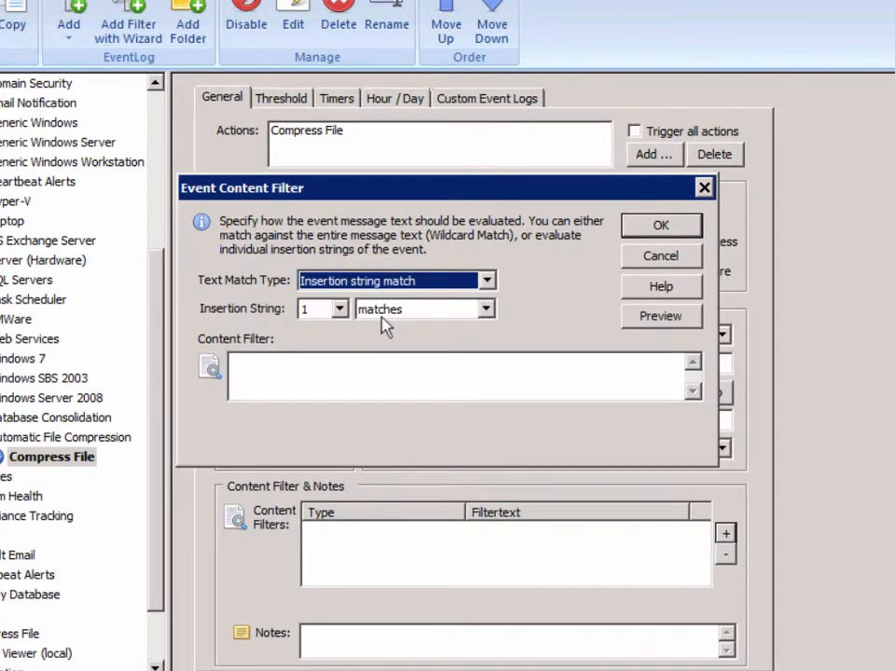
click(321, 314)
click(322, 314)
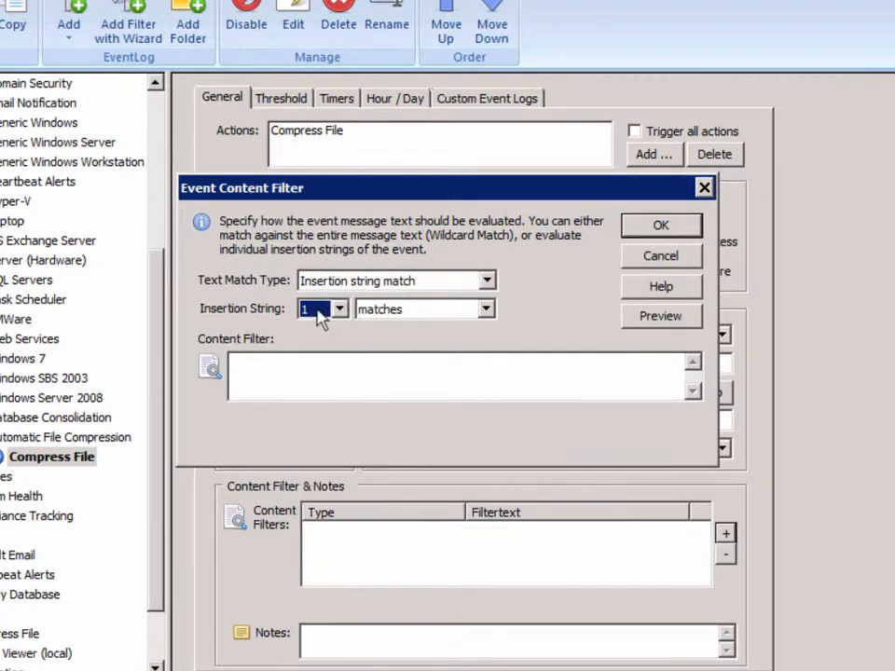
click(372, 312)
click(372, 315)
click(370, 370)
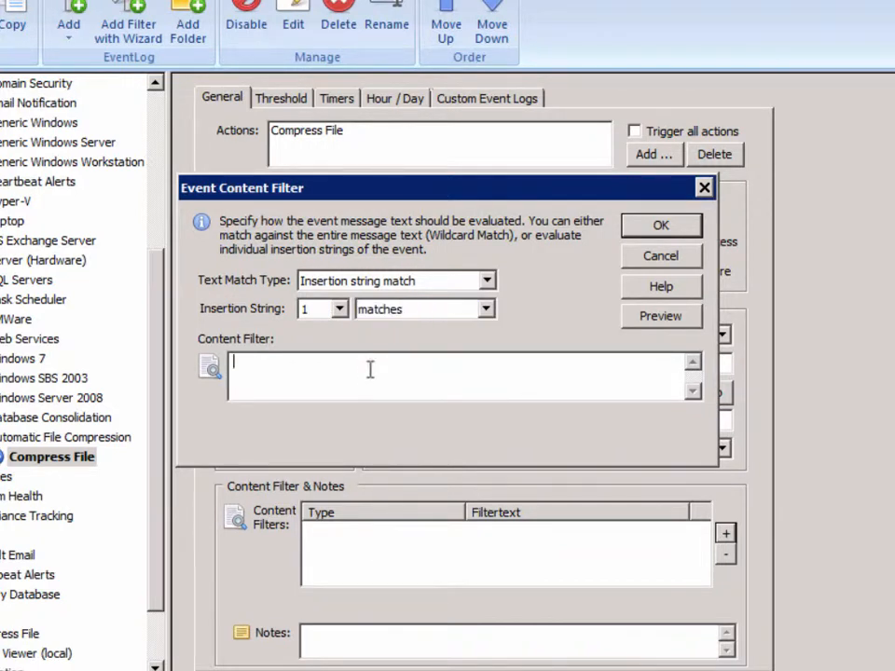
text(C:\File Monit)
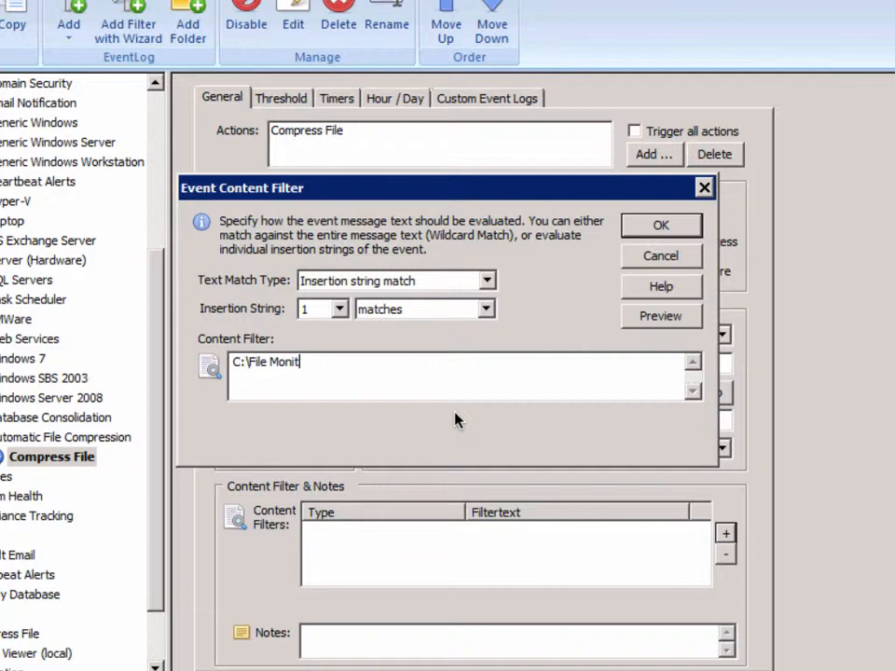
text(oring)
click(645, 322)
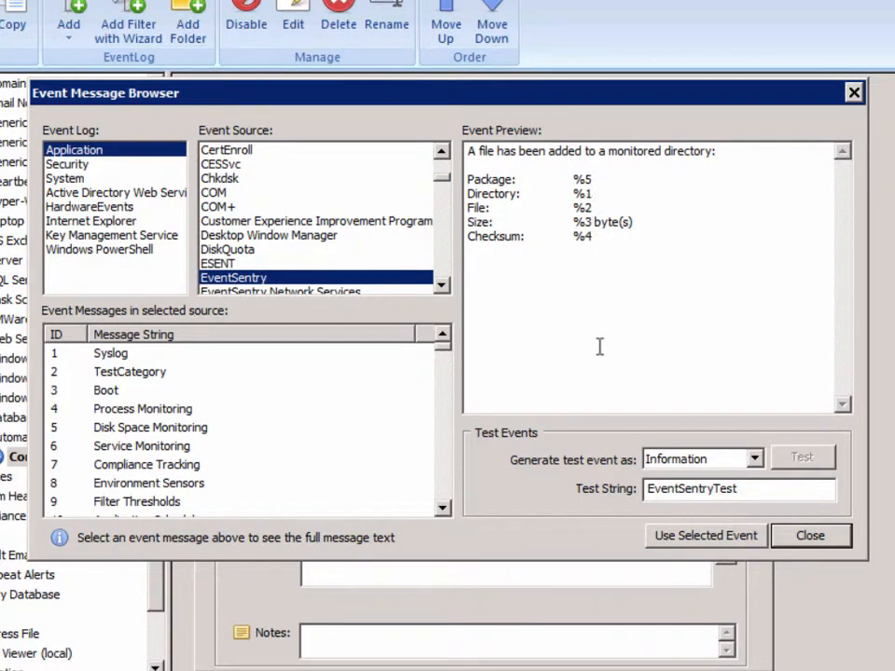
click(808, 537)
click(652, 228)
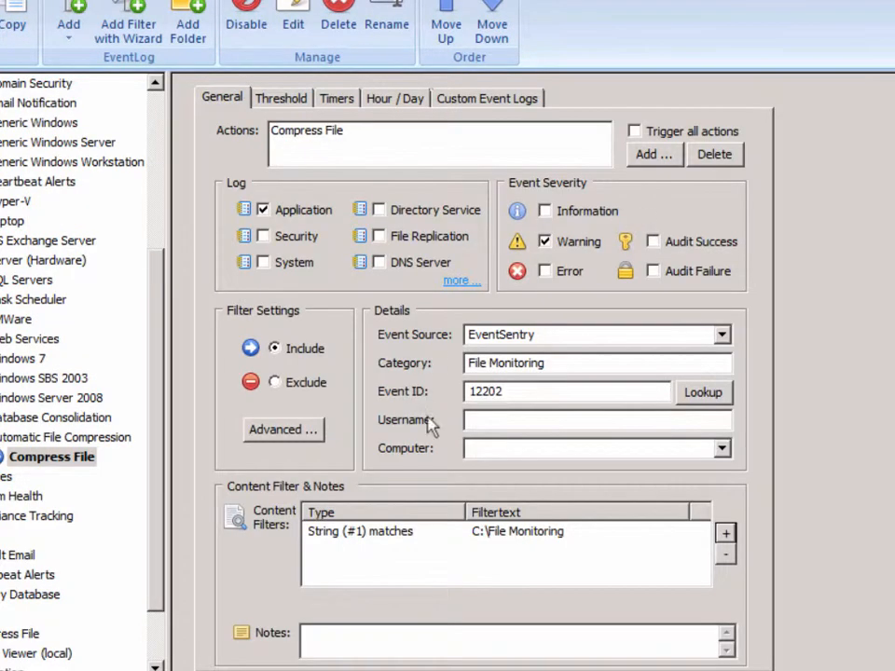
- Start a second content filter of type Insertion string match on insertion string 2
click(420, 533)
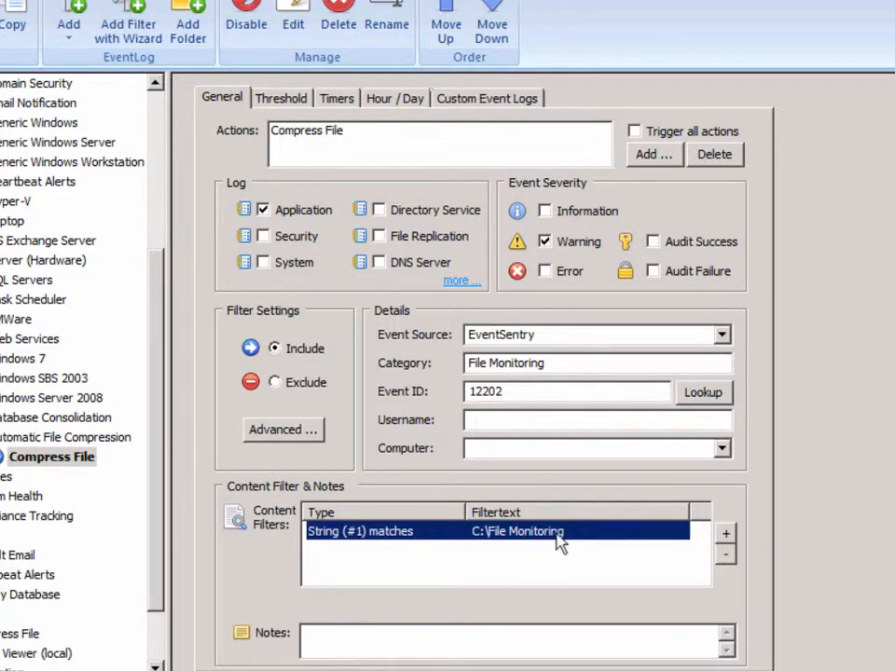
click(726, 538)
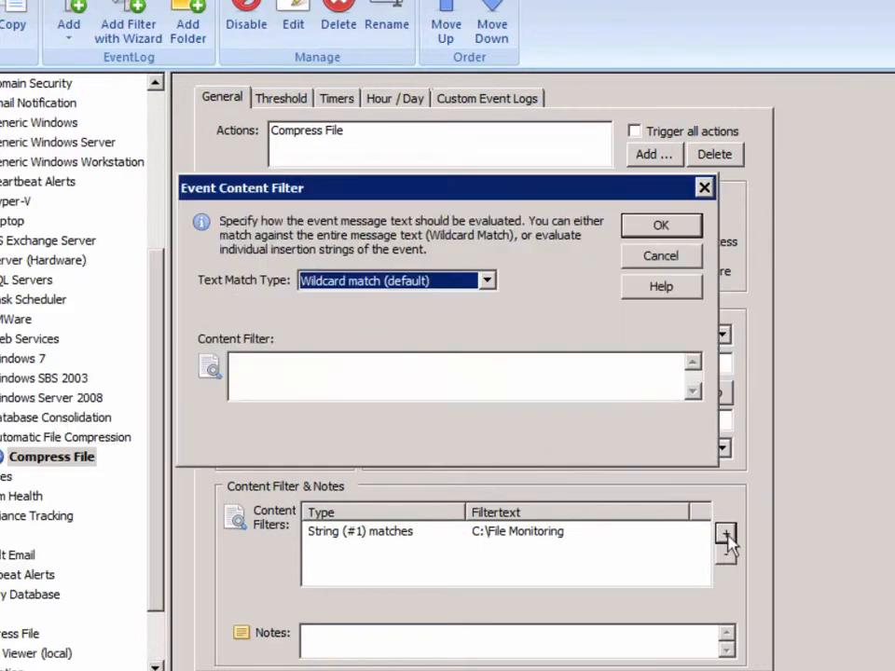
key(Down)
click(371, 284)
click(371, 284)
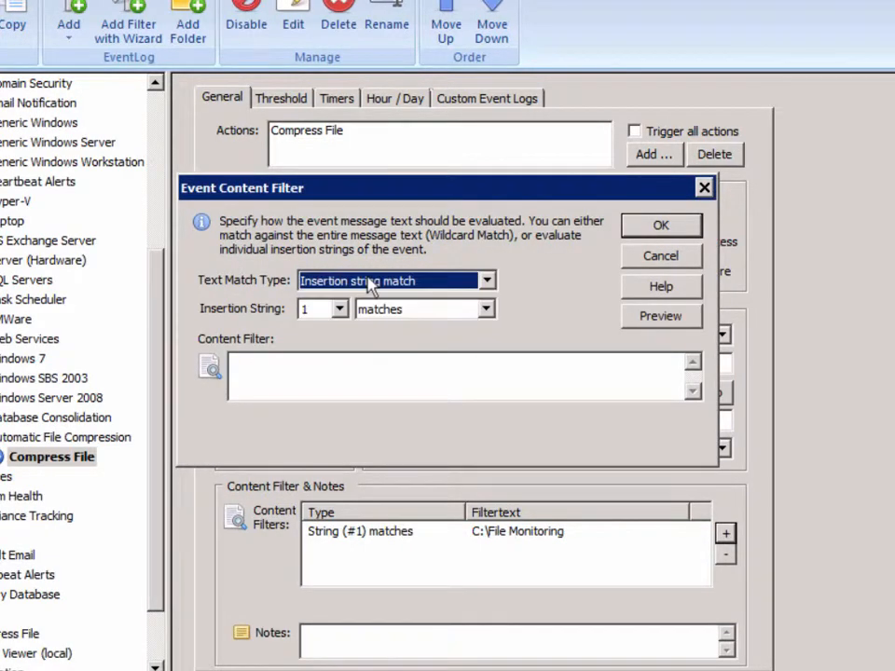
click(341, 309)
scroll(343, 317, up, 3)
click(317, 343)
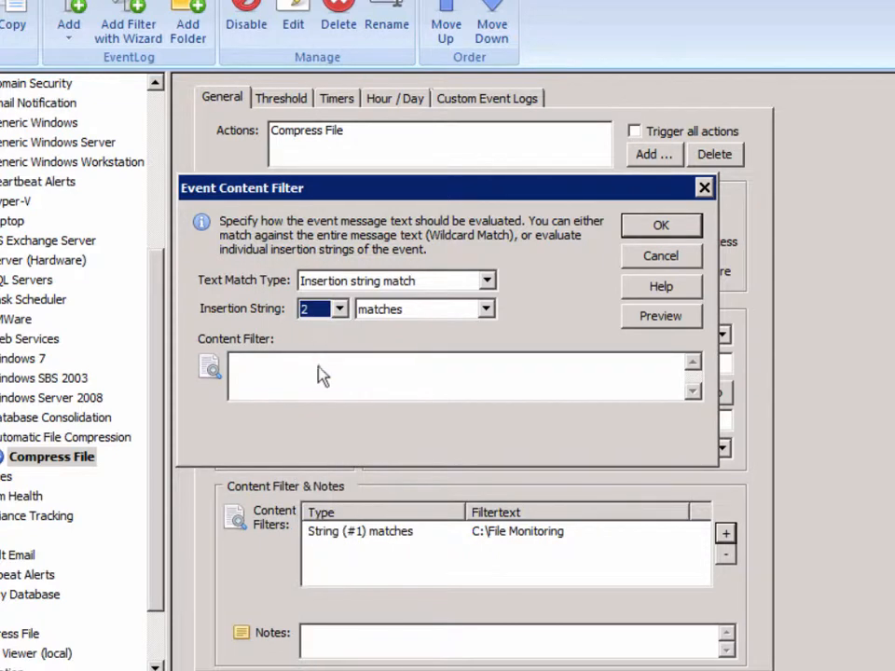
- Set the second content filter's text to !*.zip to exclude zip files, and chain the content filters using AND
click(318, 373)
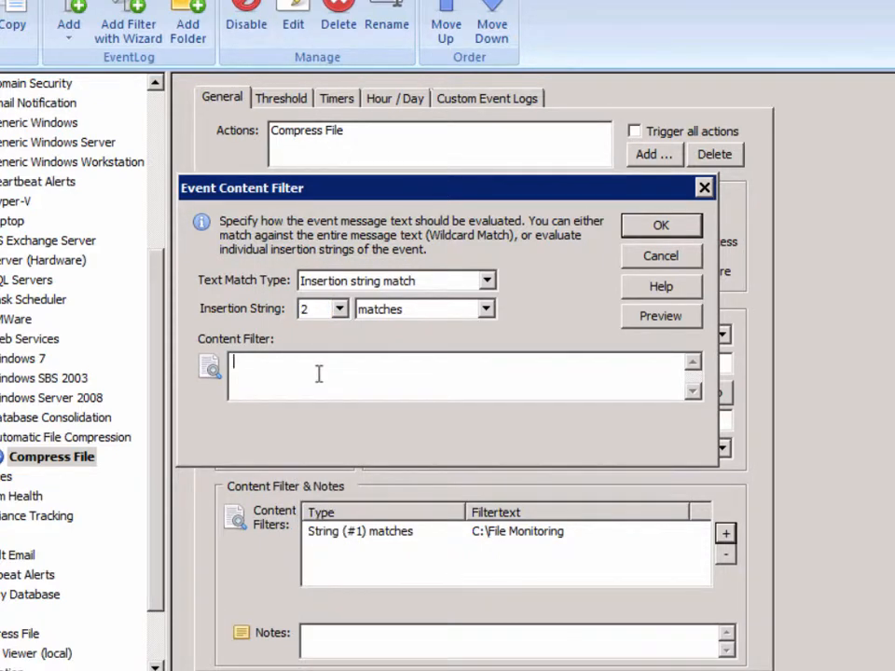
text(*.zip)
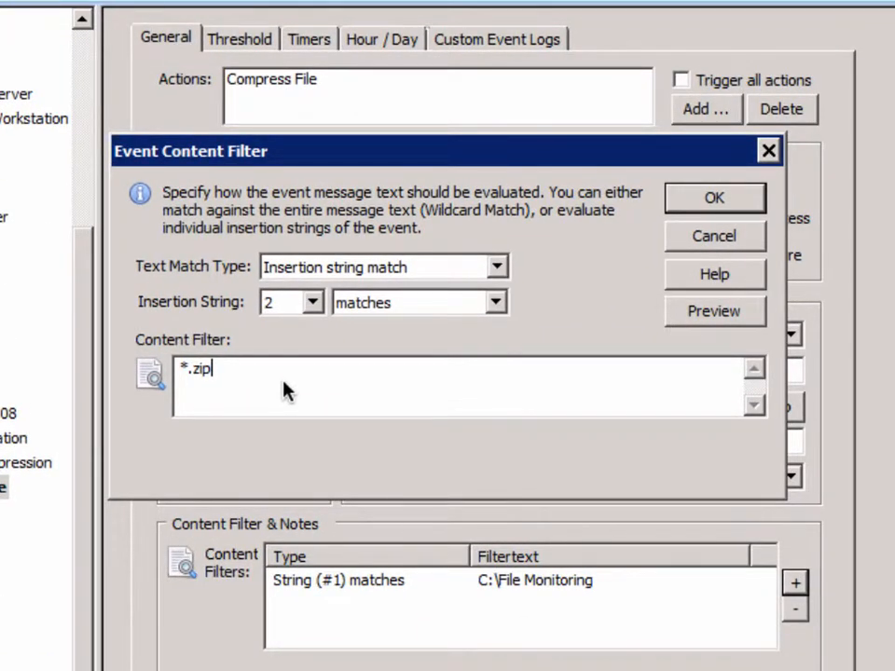
key(Home)
text(!)
key(Right)
key(Right)
key(Right)
key(Right)
click(271, 372)
click(739, 200)
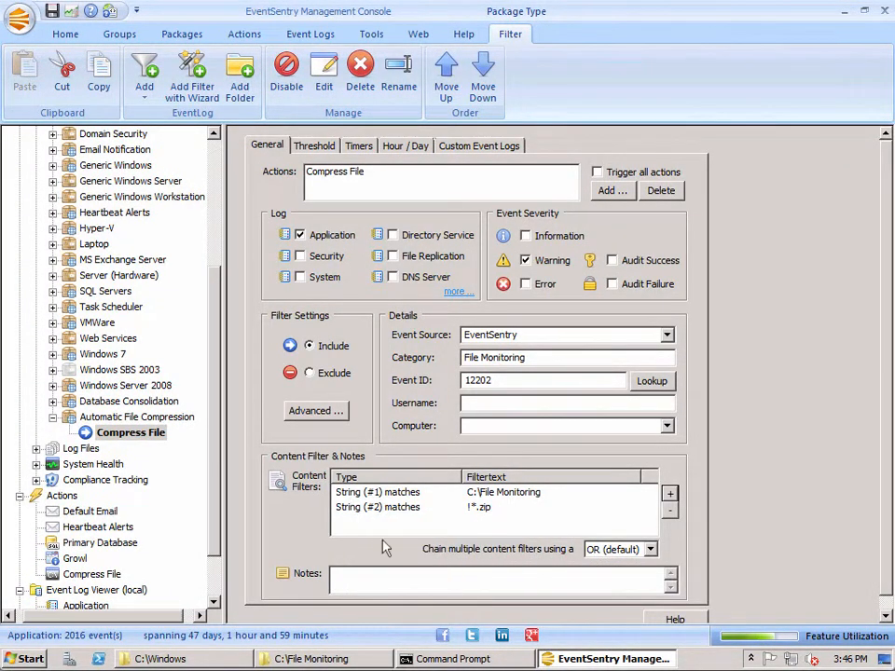
click(650, 549)
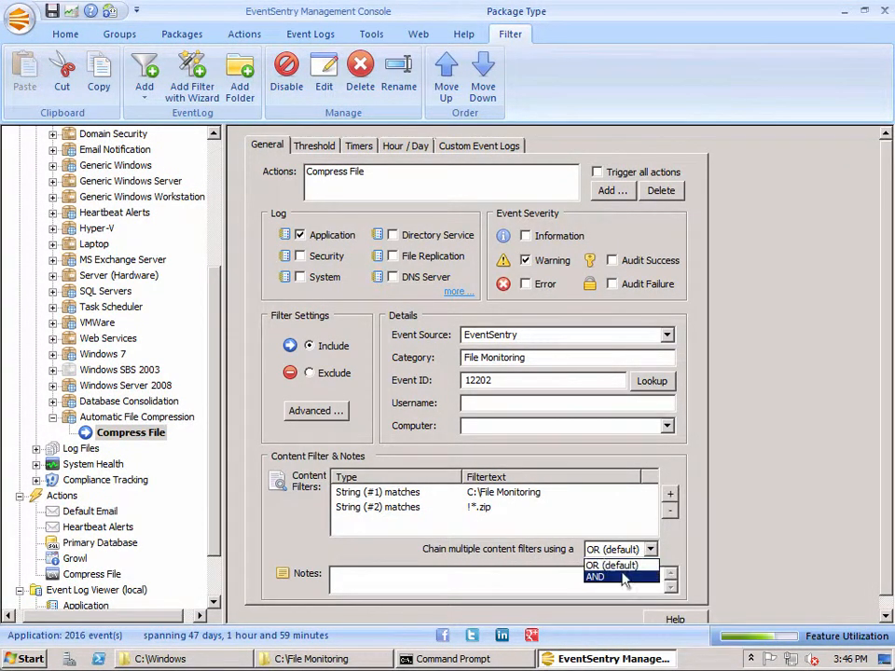
click(624, 579)
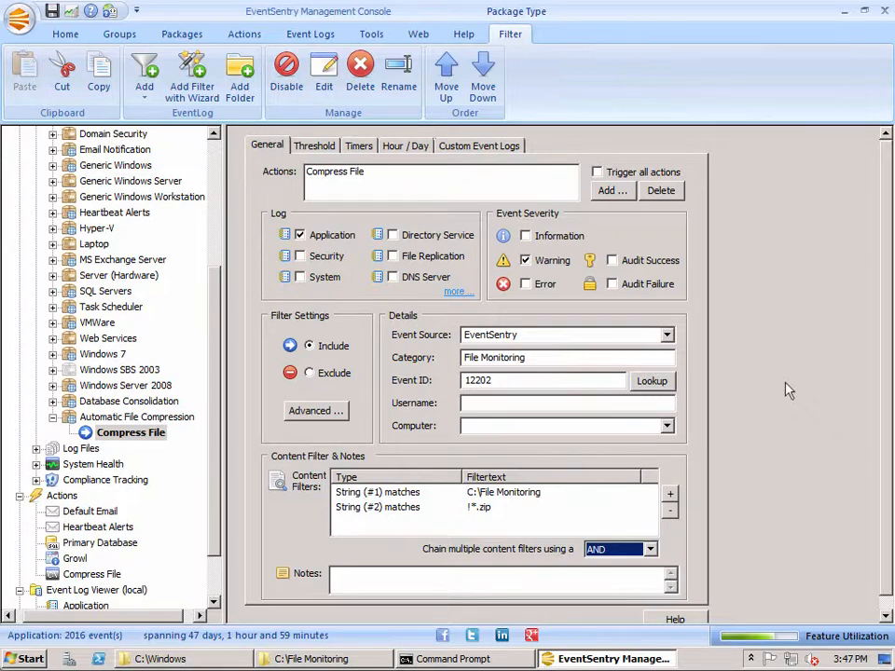
- Review the Compress File filter's assigned action, its place in the Automatic File Compression package, and its directory content filter
click(345, 179)
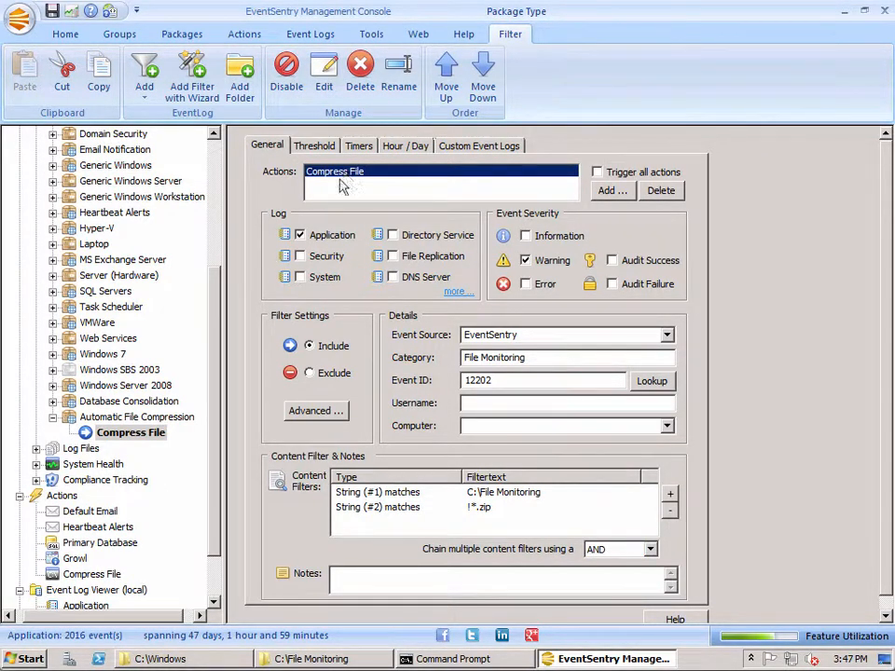
click(52, 418)
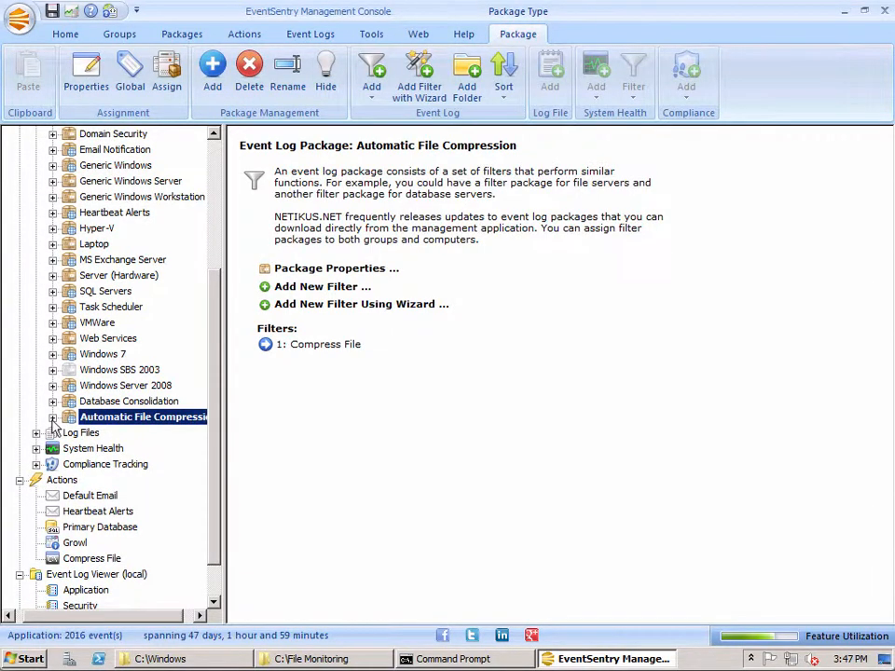
click(52, 418)
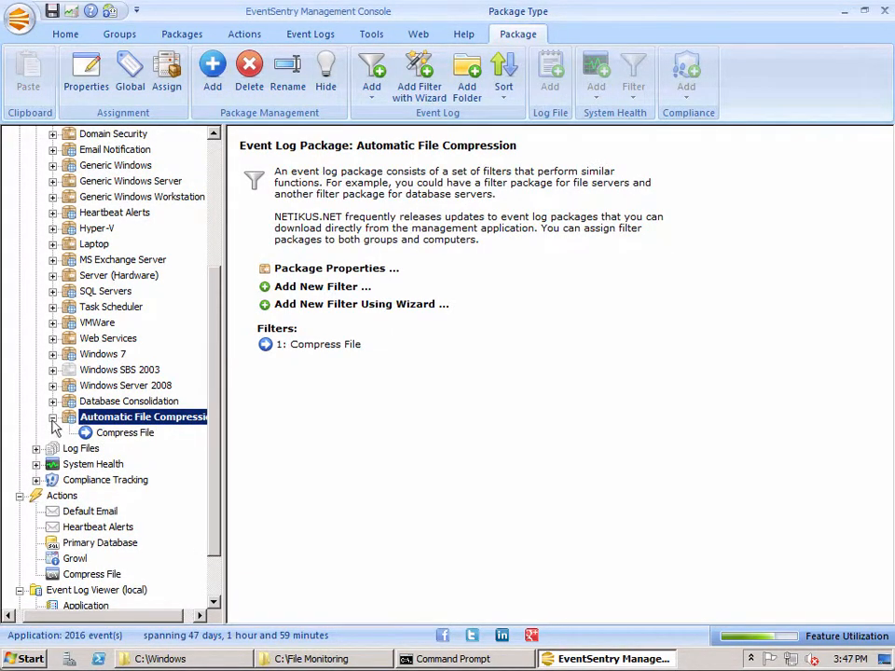
click(110, 436)
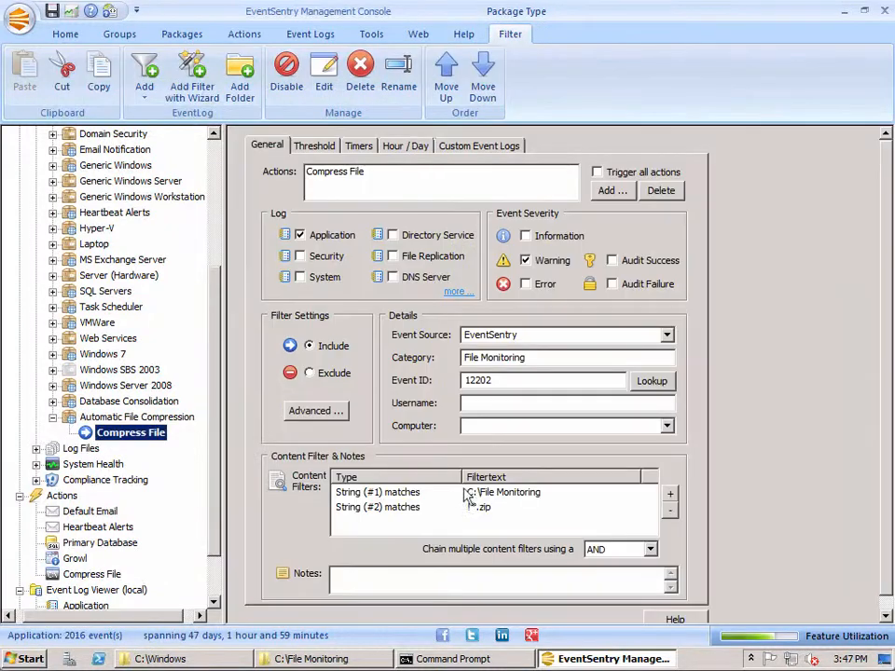
click(490, 495)
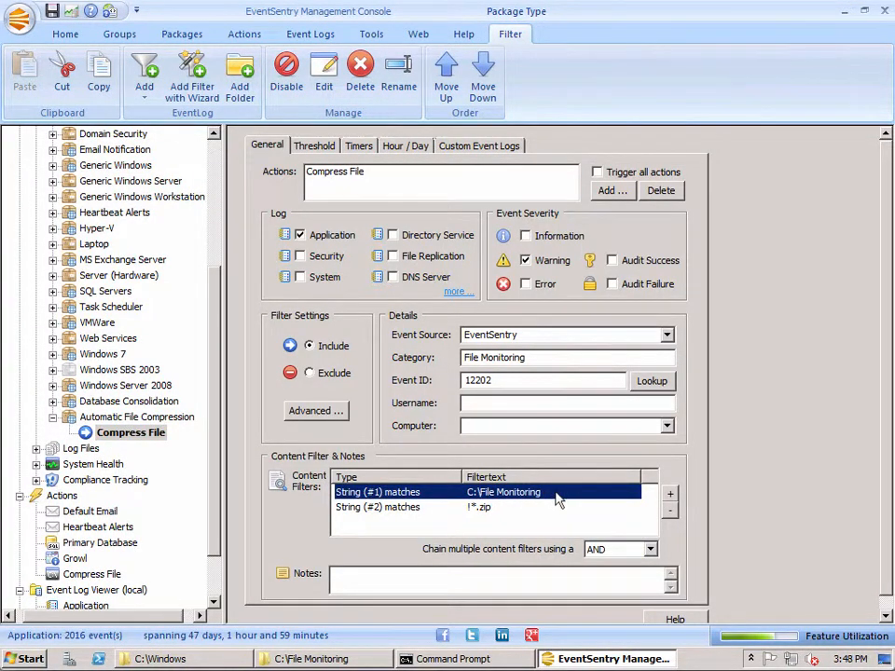
- Save the configuration with the Compress File filter's two content filters and collapse the Event Logs packages in the tree
click(431, 508)
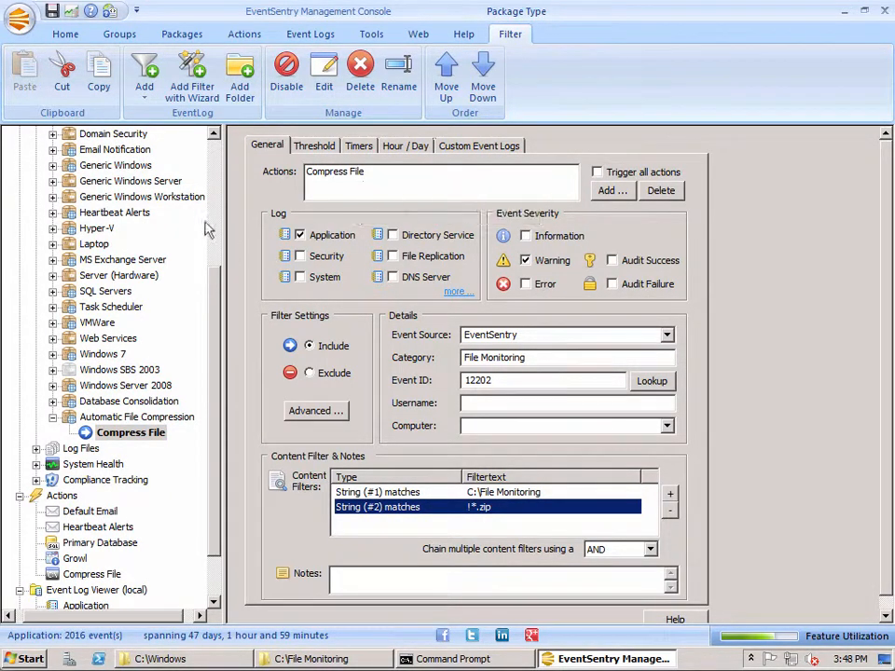
click(52, 11)
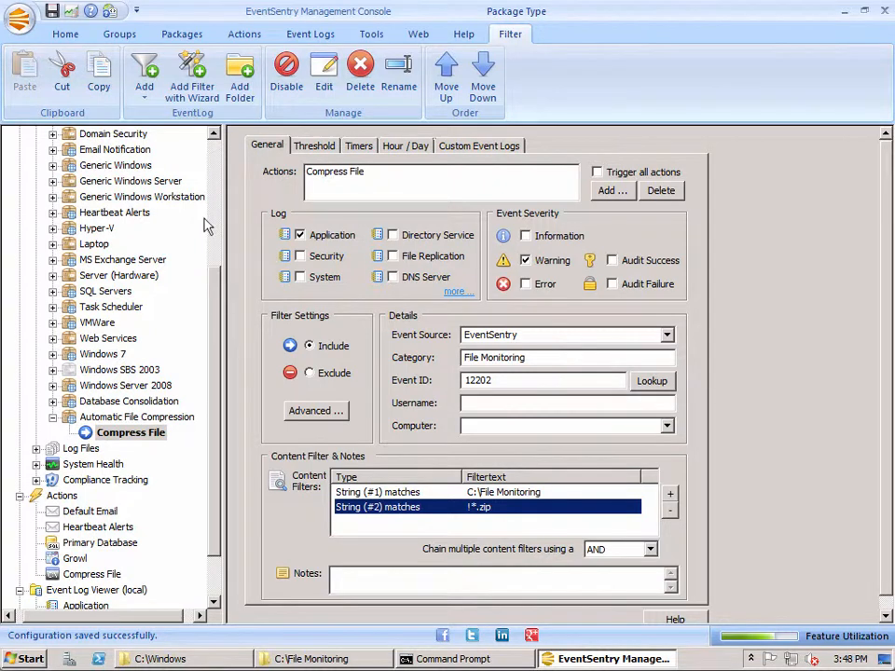
click(216, 592)
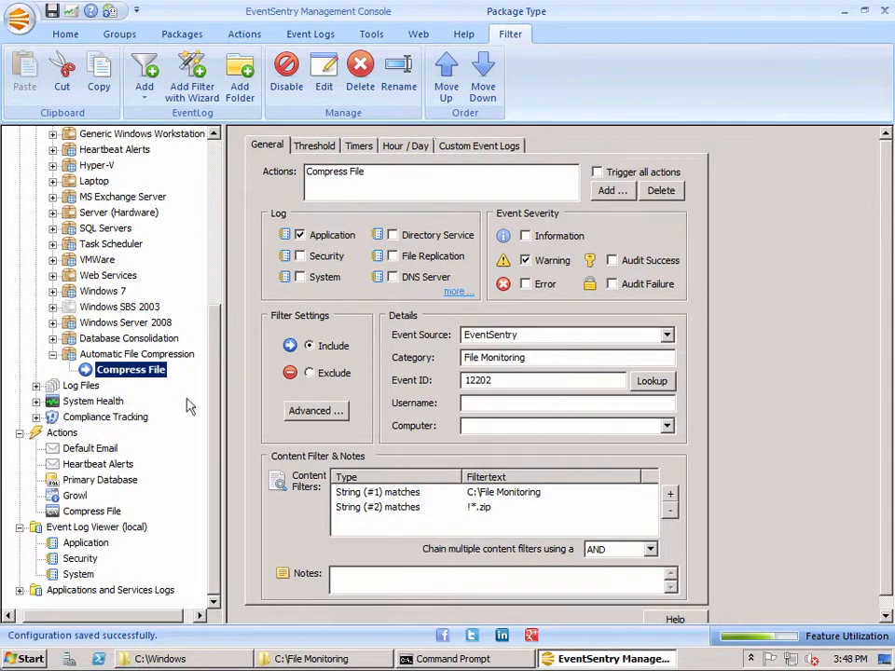
click(214, 272)
click(37, 261)
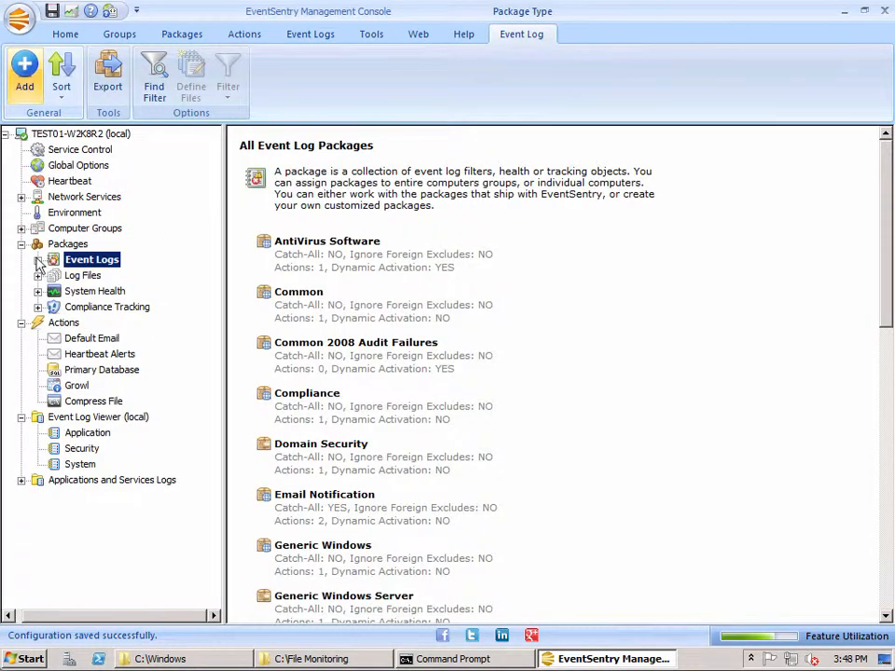
- Show the local Application event log and refresh it to load the newest events
click(82, 434)
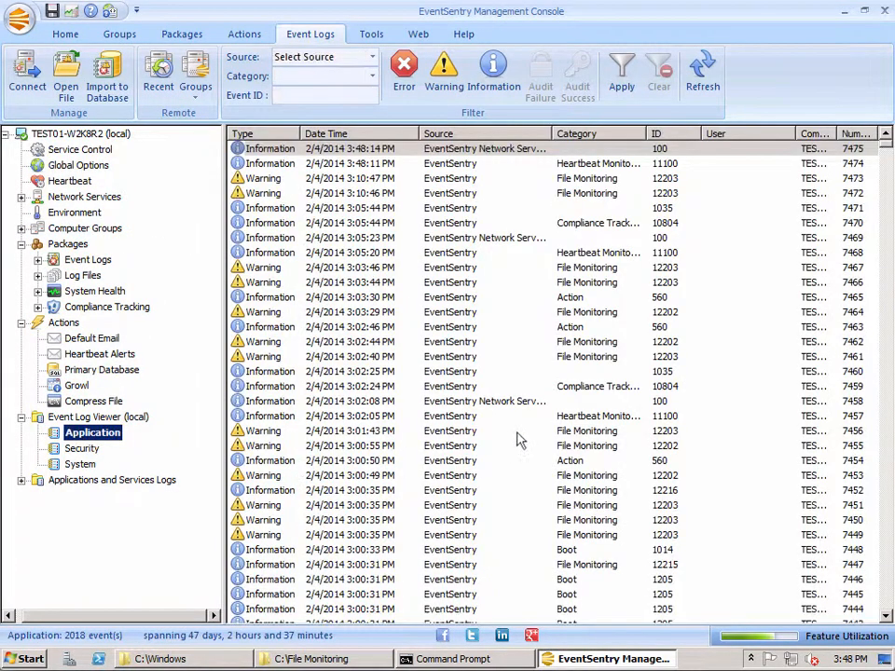
click(445, 151)
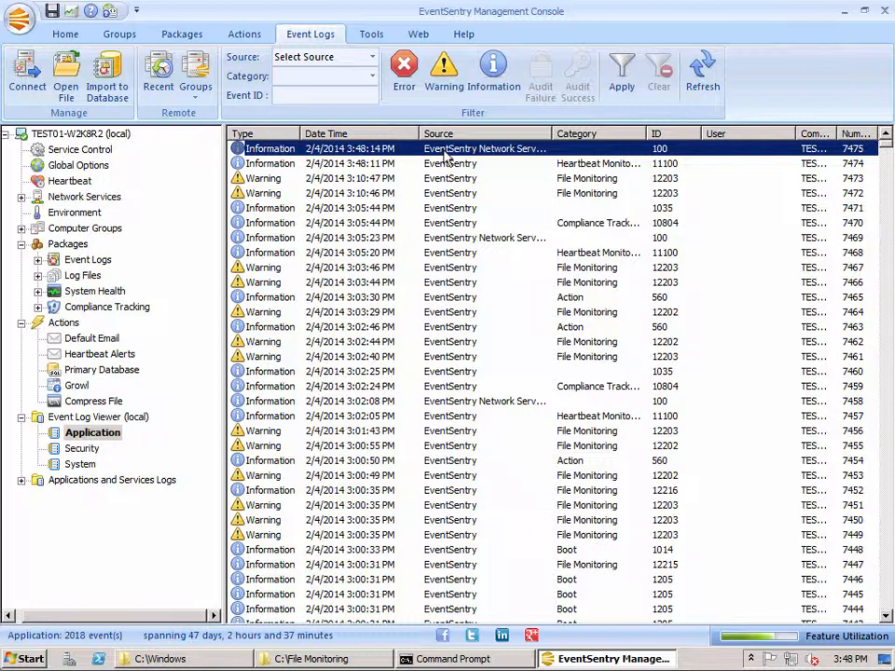
click(707, 74)
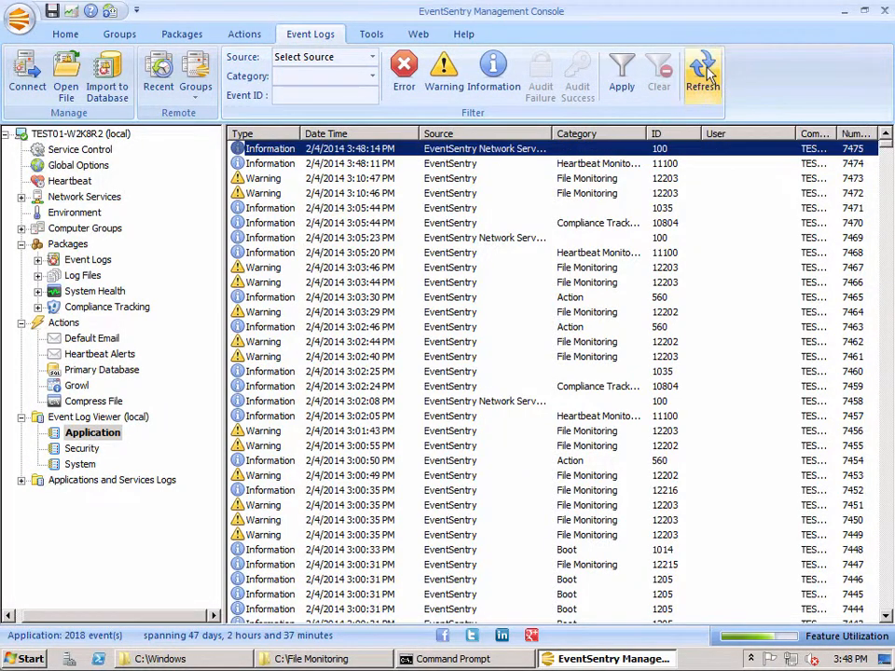
click(707, 88)
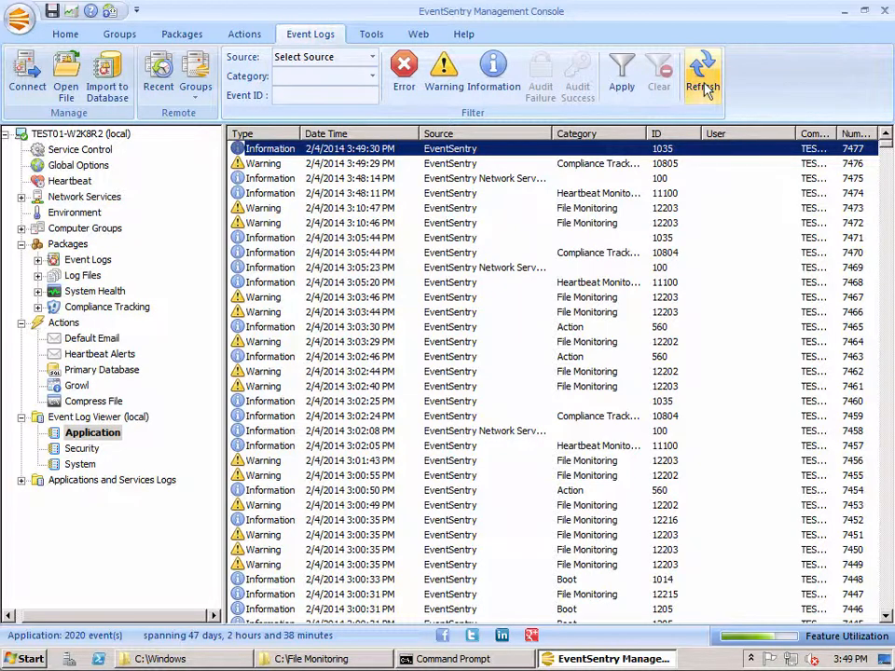
- Examine the details of the newest EventSentry event, ID 1035, checking its event log package list for Automatic File Compression
double_click(658, 148)
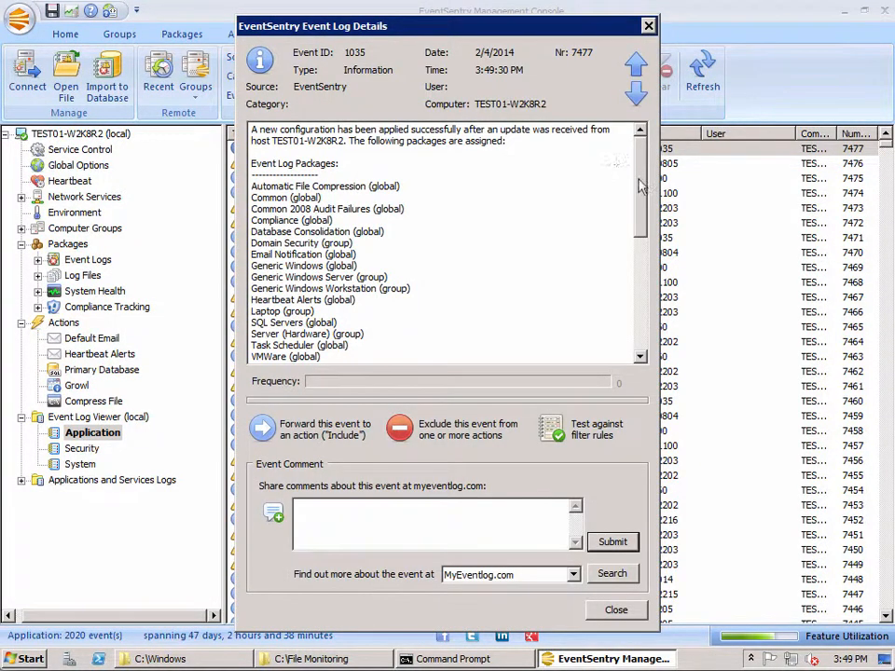
scroll(642, 191, down, 1)
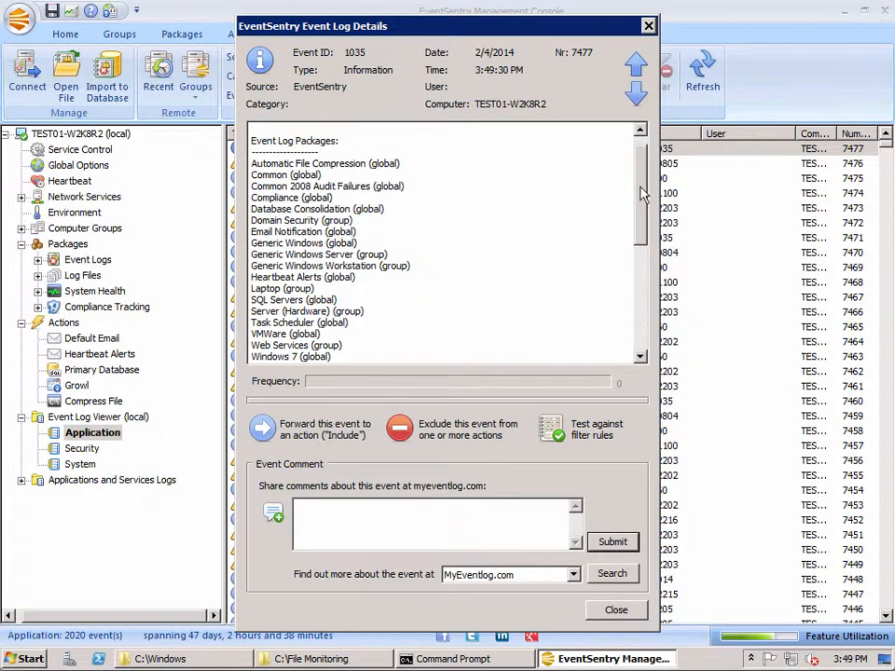
drag(641, 194, 641, 205)
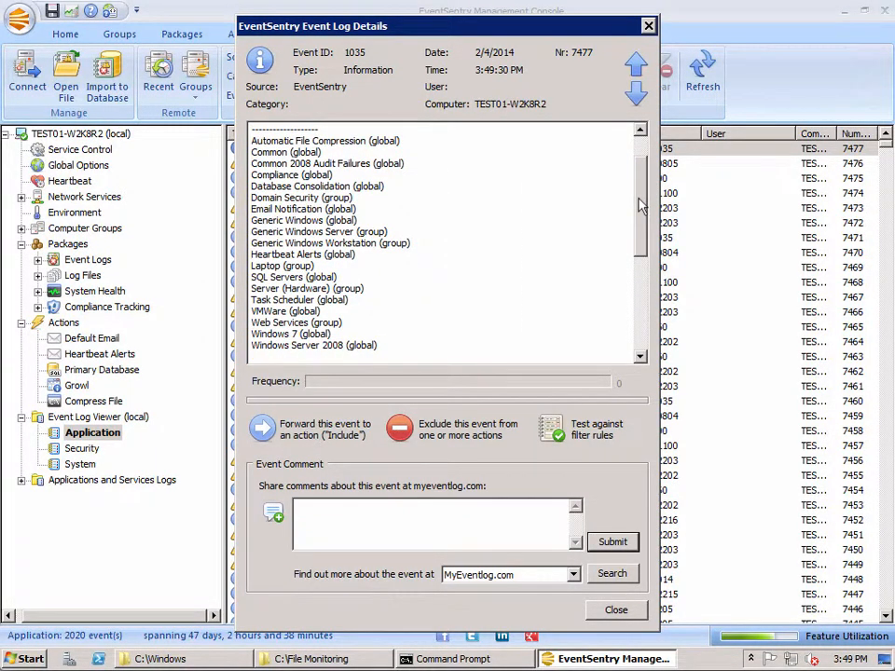
drag(252, 141, 369, 141)
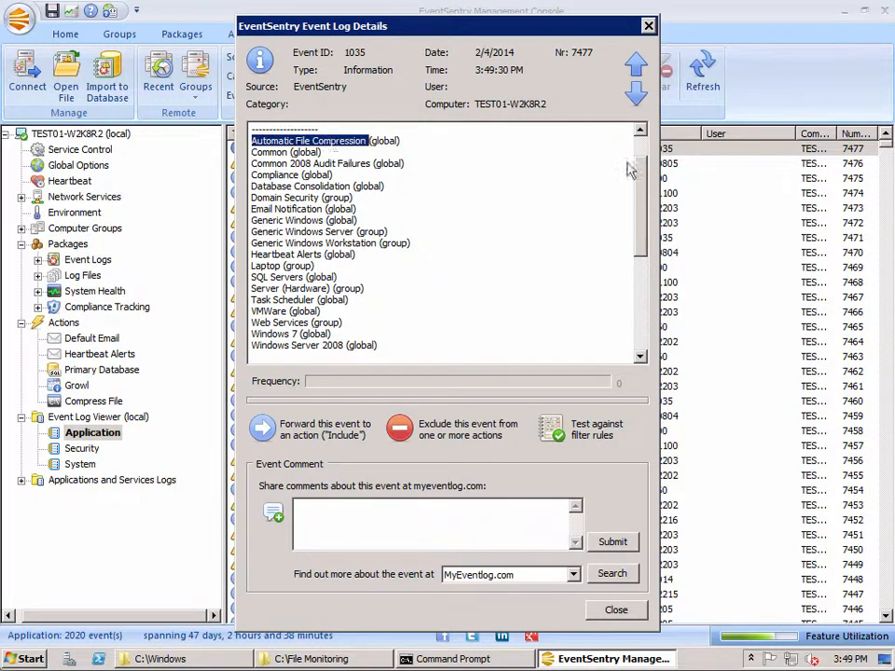
scroll(641, 170, up, 2)
click(343, 175)
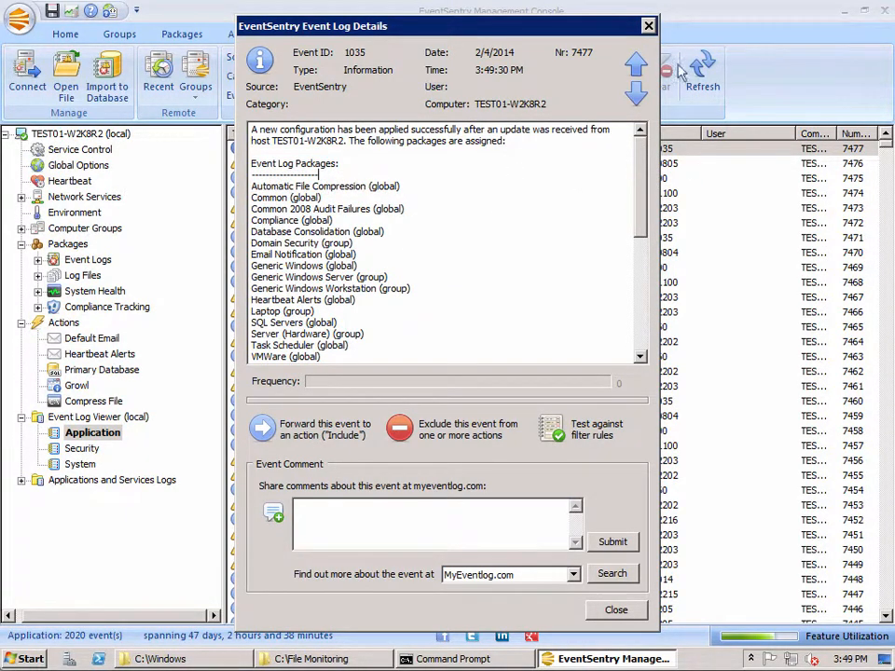
click(650, 27)
- Switch to Windows Explorer and copy WindowsUpdate.log from C:\Windows into C:\File Monitoring
click(303, 662)
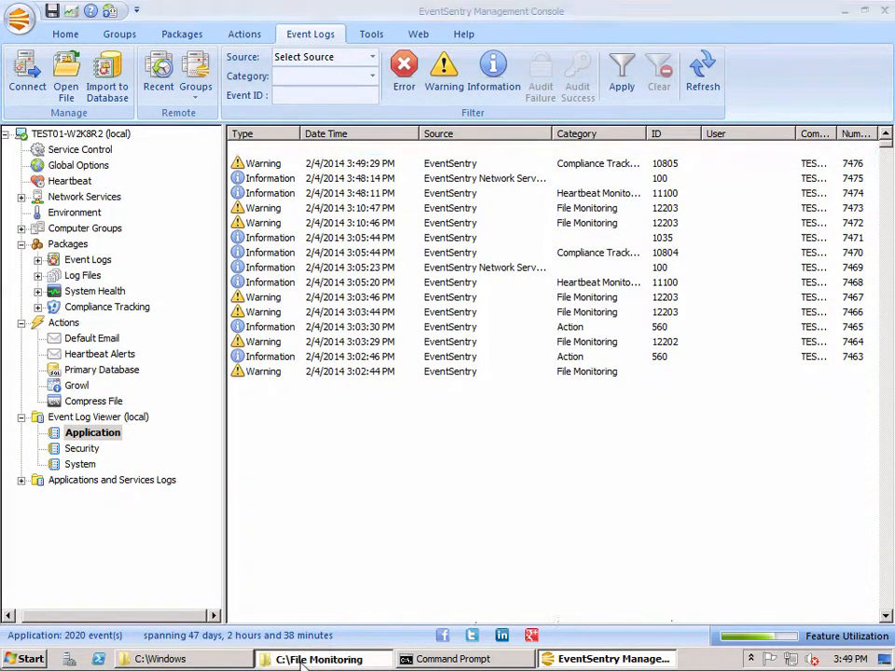
click(157, 659)
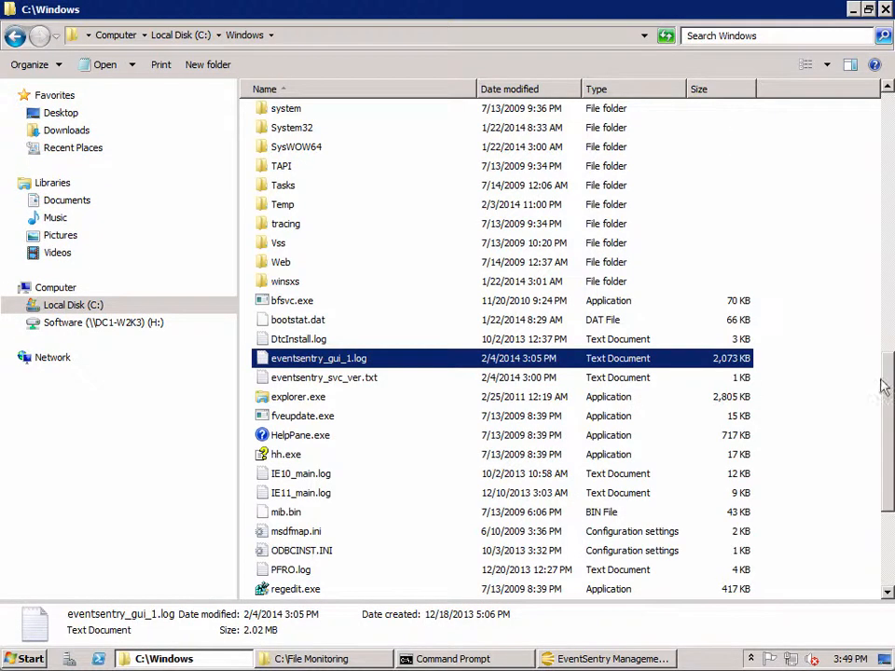
scroll(884, 386, down, 4)
click(321, 553)
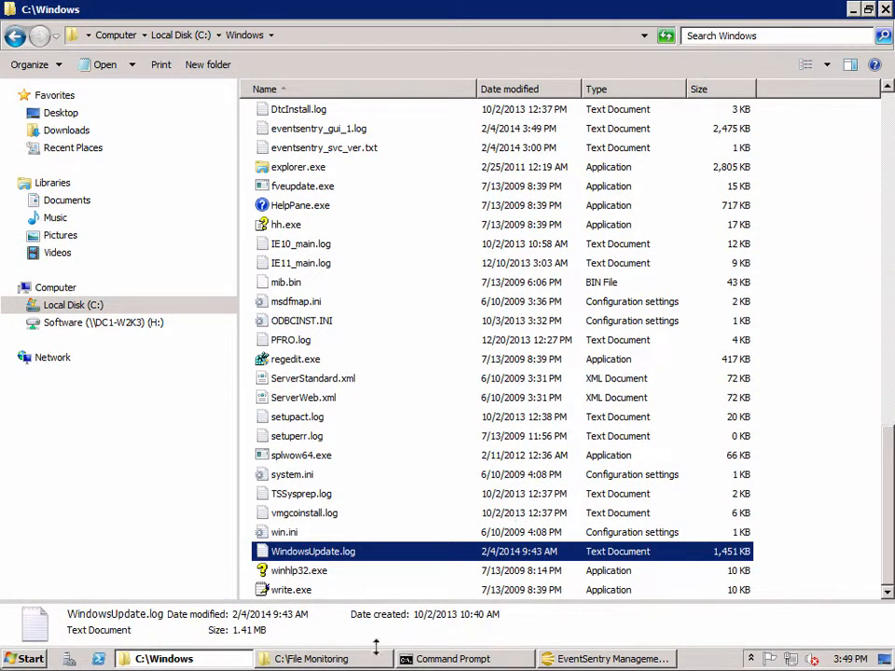
click(337, 659)
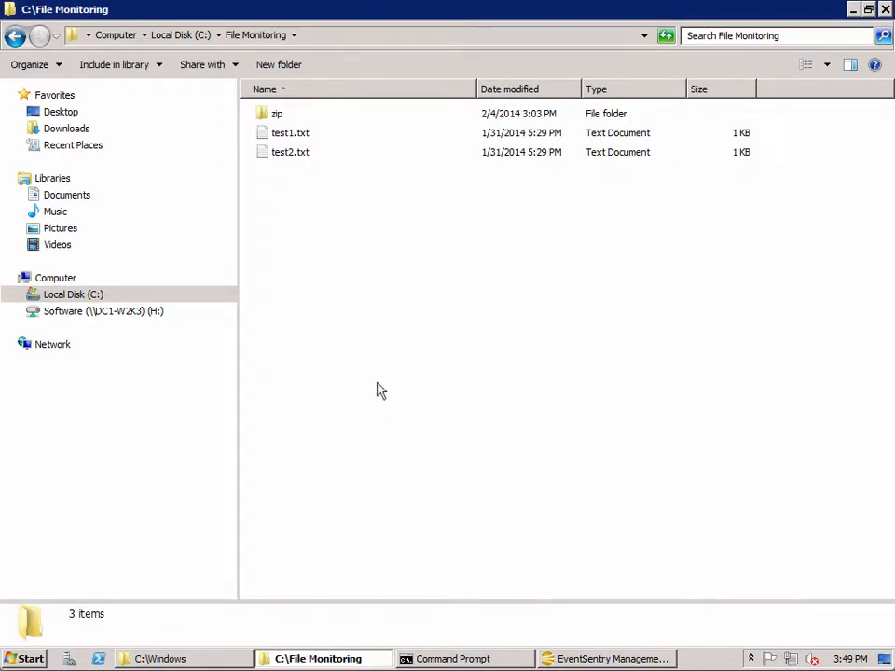
key(ctrl+v)
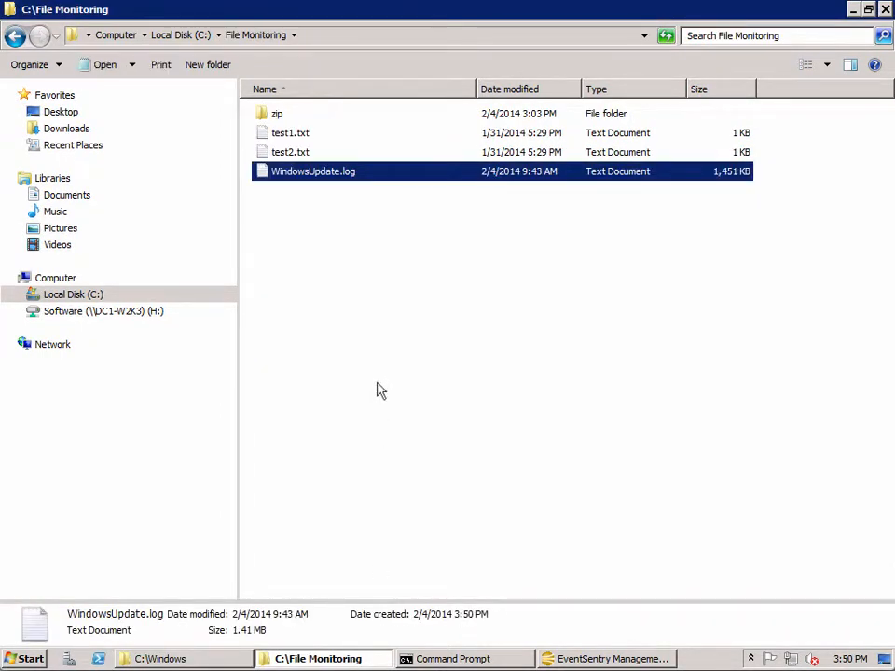
click(380, 390)
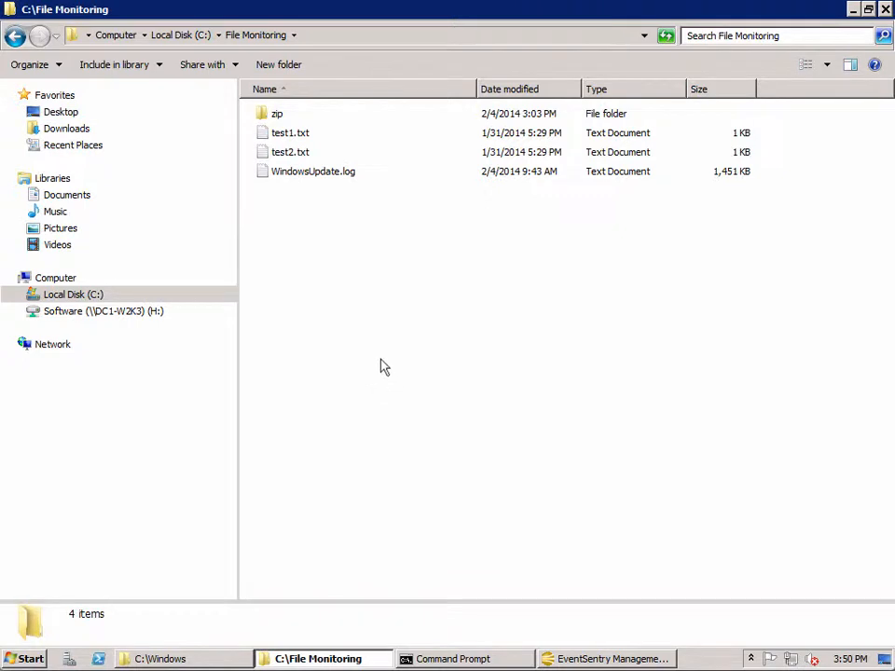
- Inspect windowsupdate.log.zip in the zip subfolder, including the file archived inside it, and return to C:\File Monitoring
double_click(278, 117)
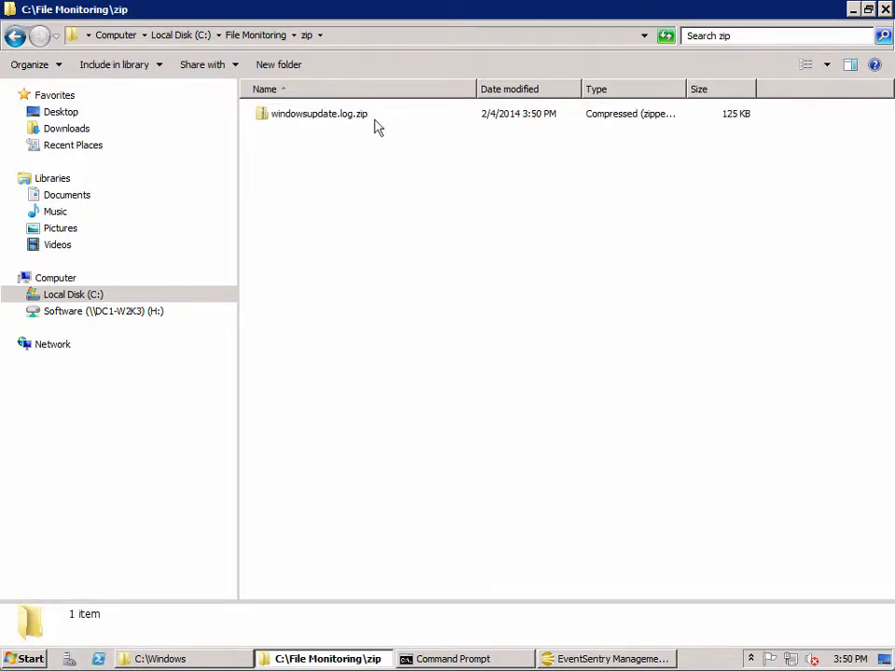
click(326, 122)
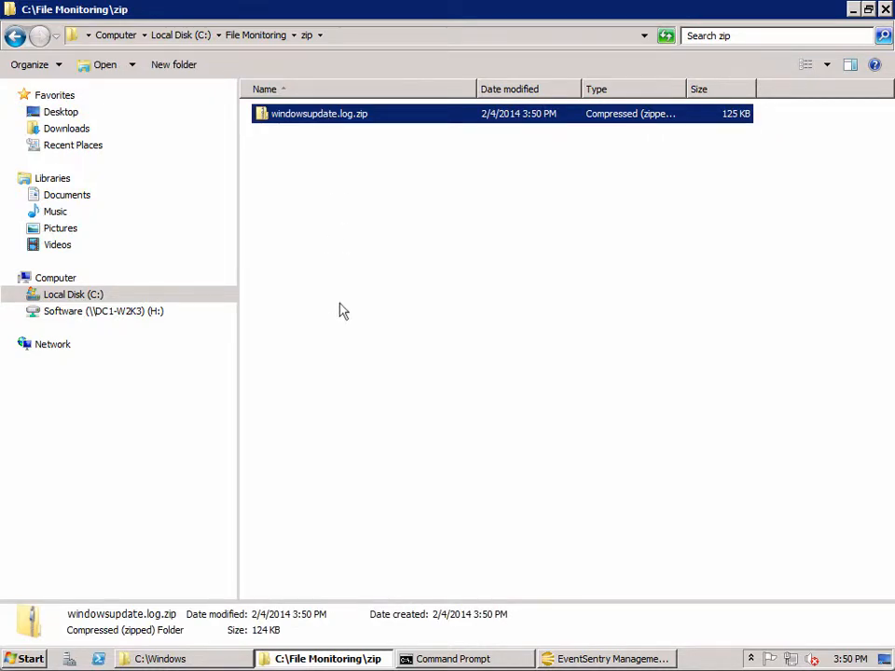
double_click(349, 119)
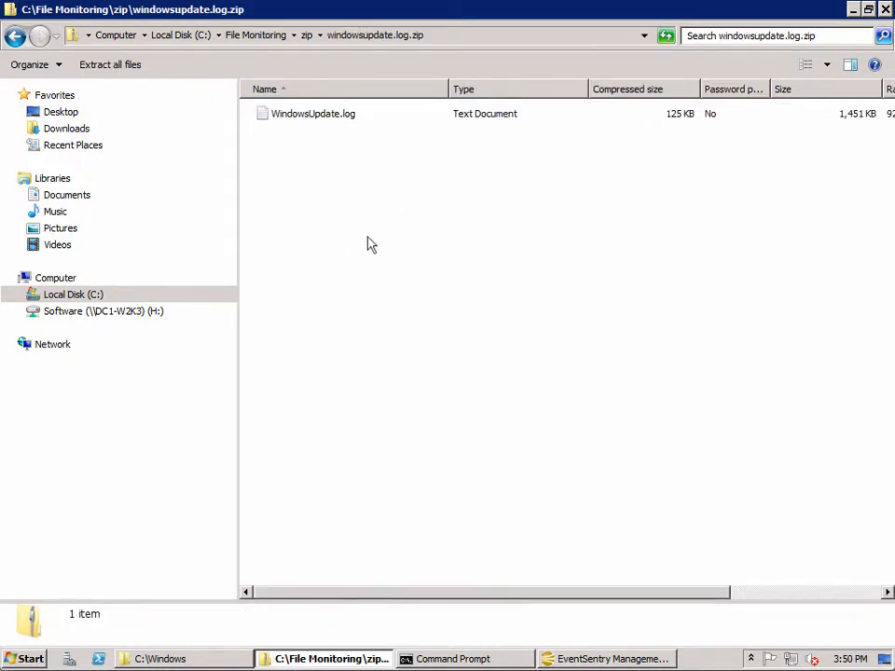
click(349, 113)
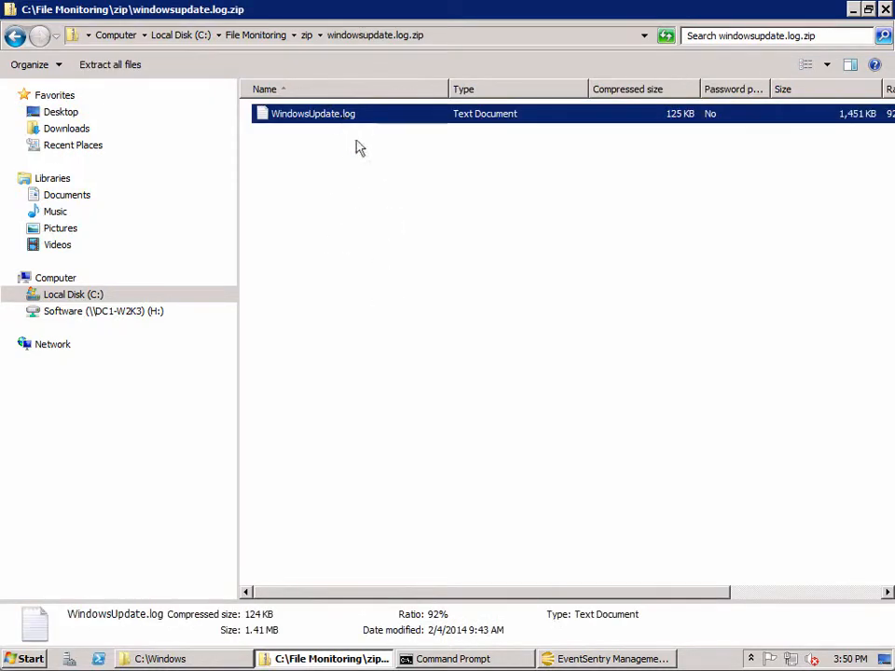
click(305, 37)
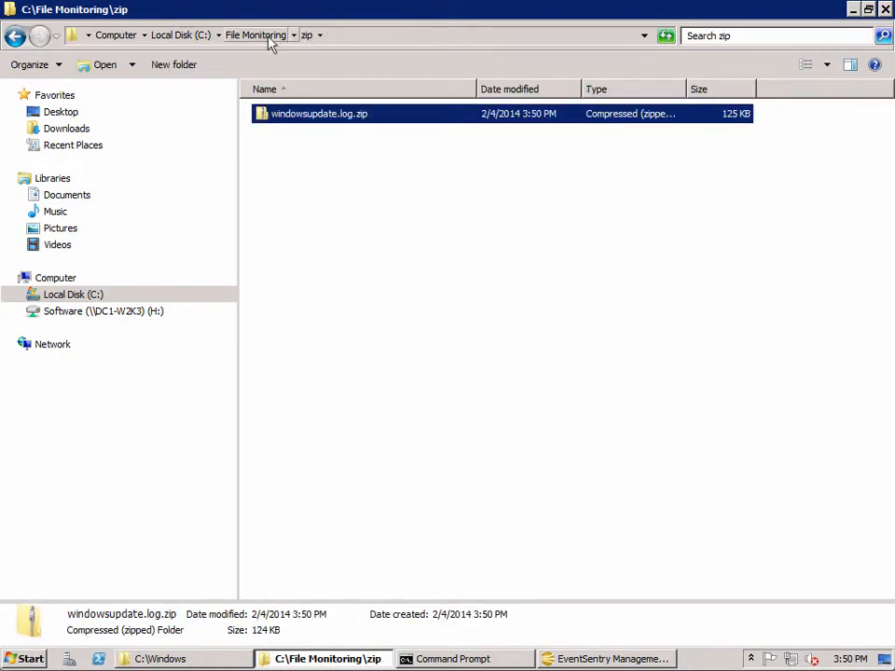
click(261, 37)
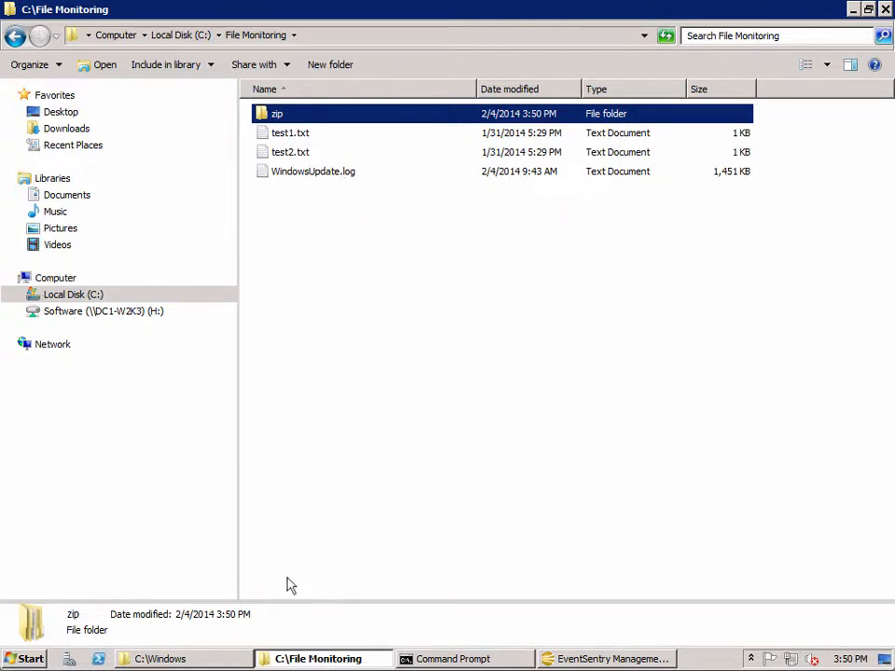
- Copy eventsentry_gui_1.log from C:\Windows into C:\File Monitoring
click(214, 661)
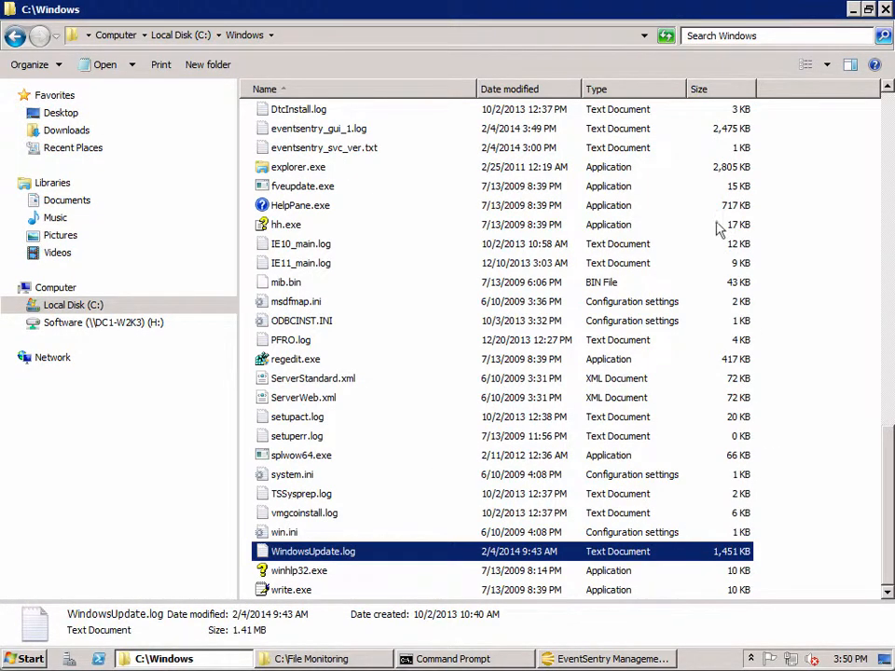
click(310, 135)
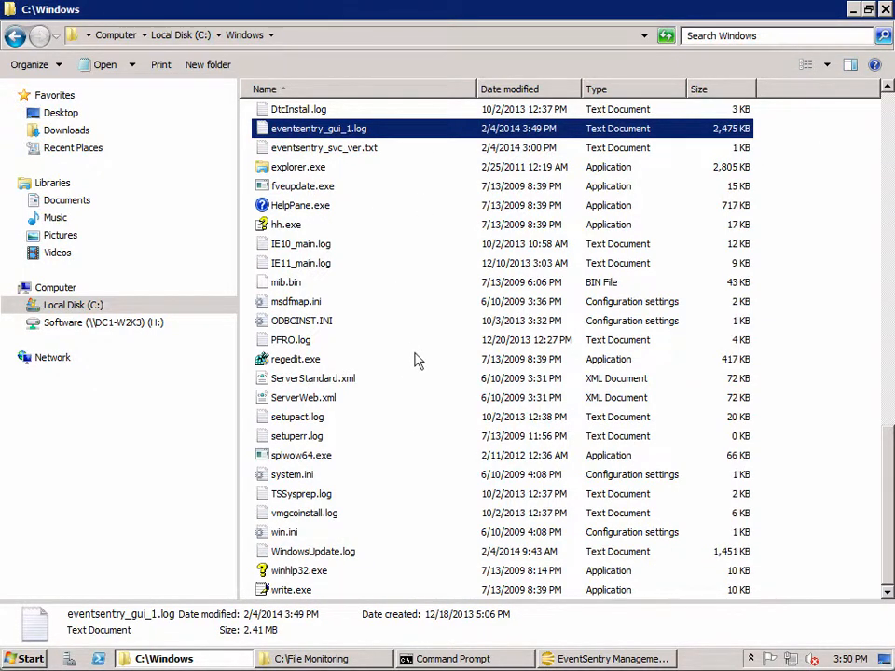
click(297, 660)
click(379, 339)
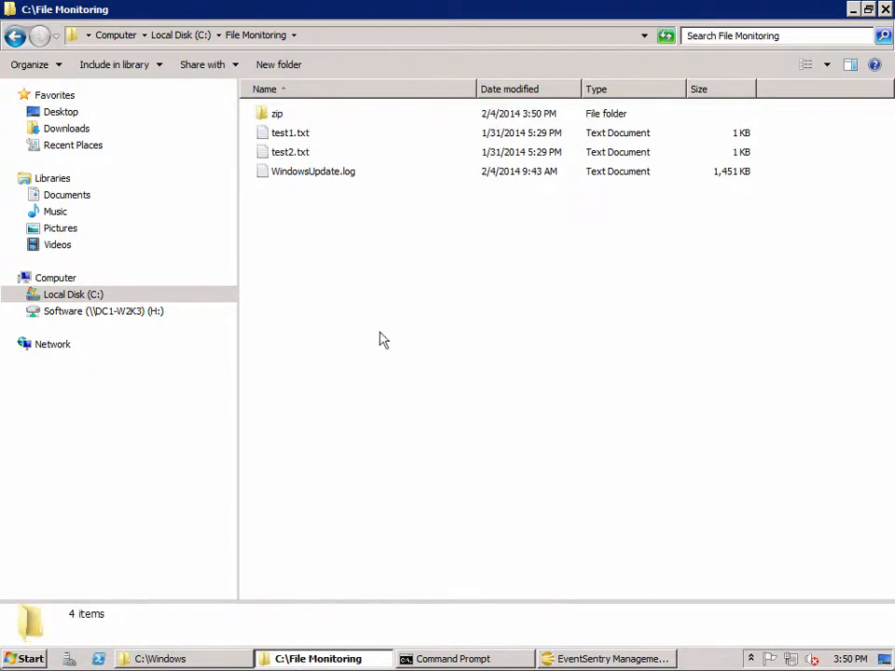
key(ctrl+v)
- Check the zip subfolder for the compressed copy of eventsentry_gui_1.log
double_click(279, 115)
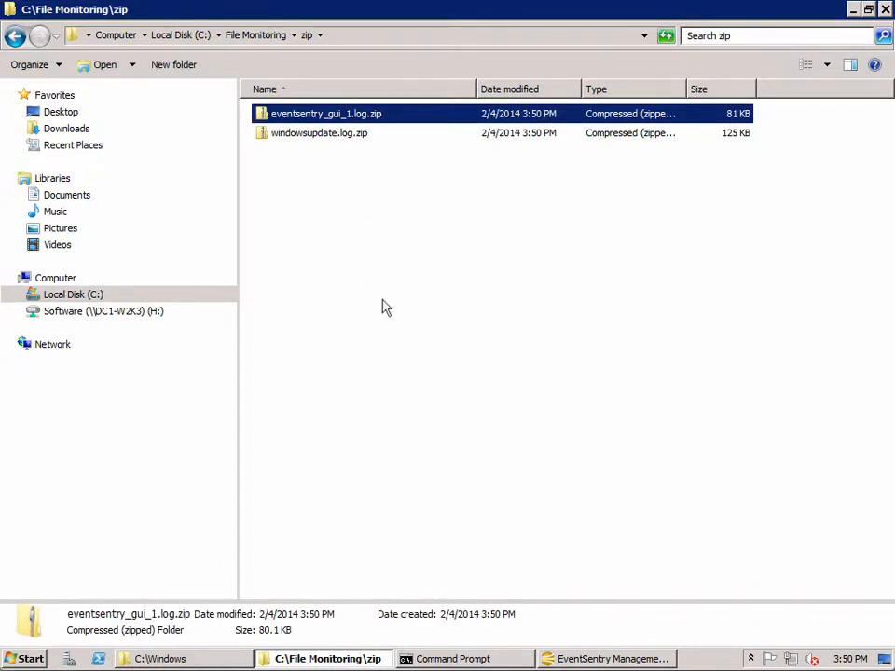
click(325, 138)
click(321, 118)
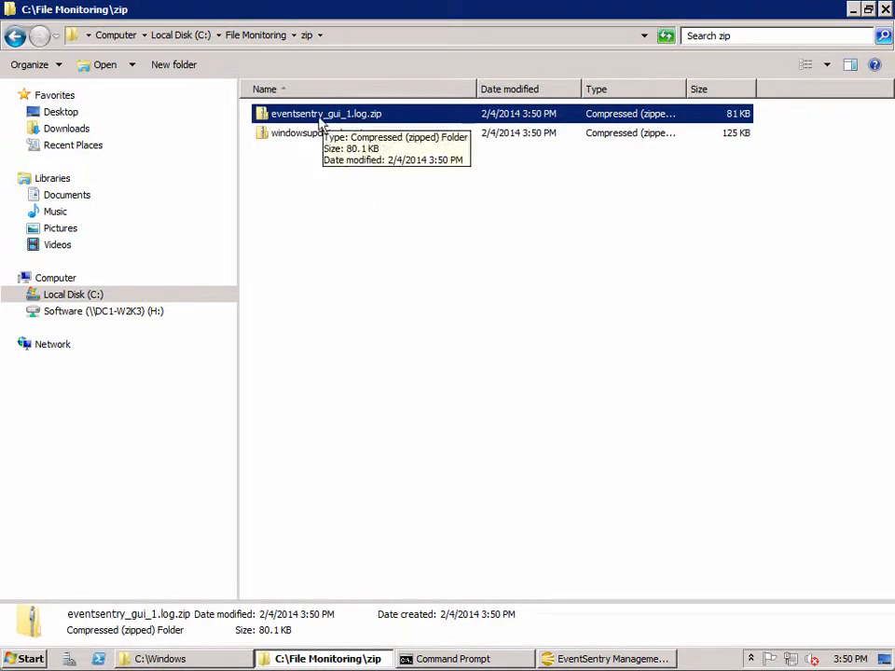
- Copy windowsupdate.log.zip from the zip subfolder into C:\File Monitoring to test the zip exclusion
click(316, 135)
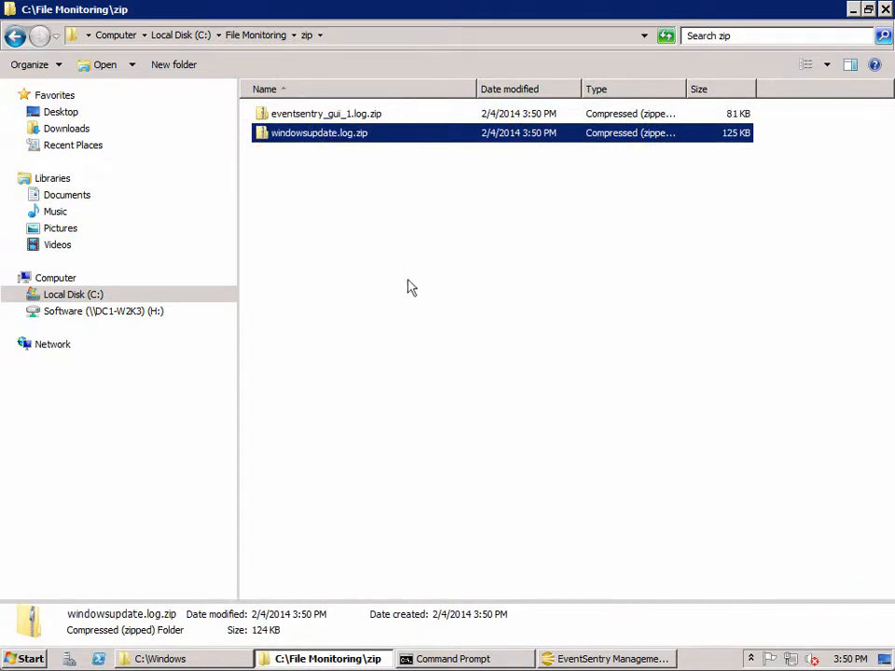
click(257, 35)
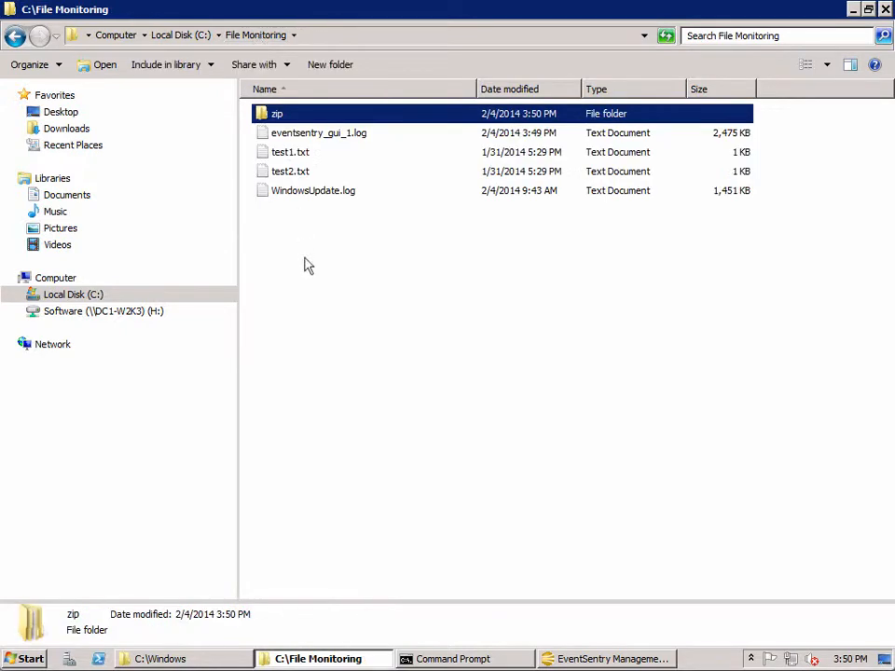
click(314, 321)
key(ctrl+v)
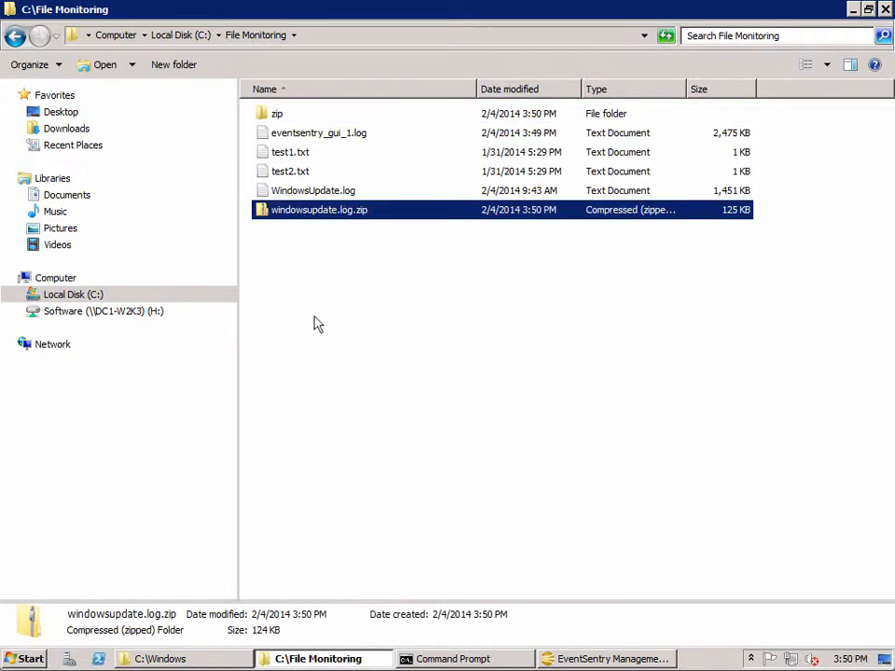
- Check whether the zip subfolder has a new archive for the copied windowsupdate.log.zip, and return to C:\File Monitoring
double_click(287, 114)
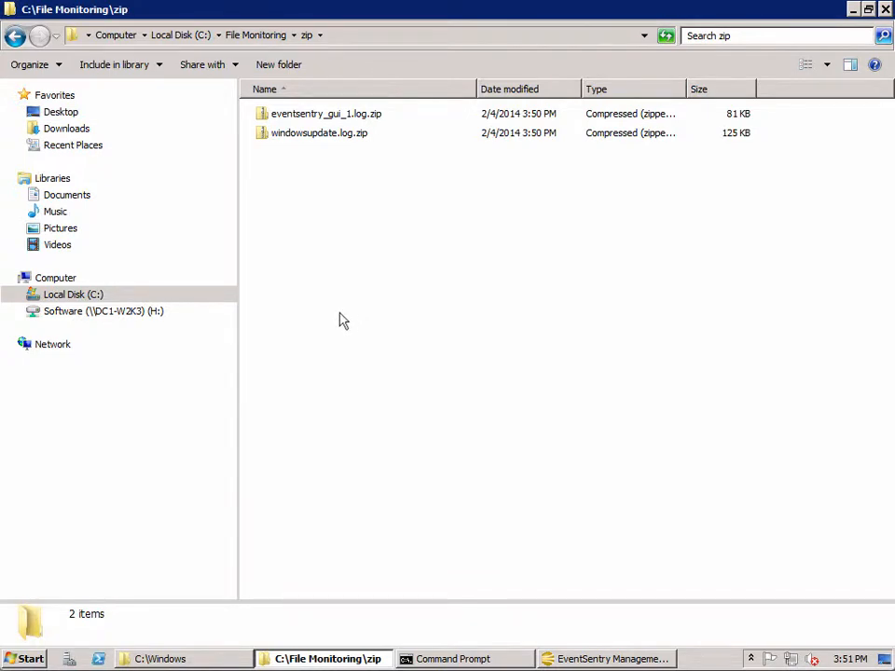
click(264, 34)
click(310, 213)
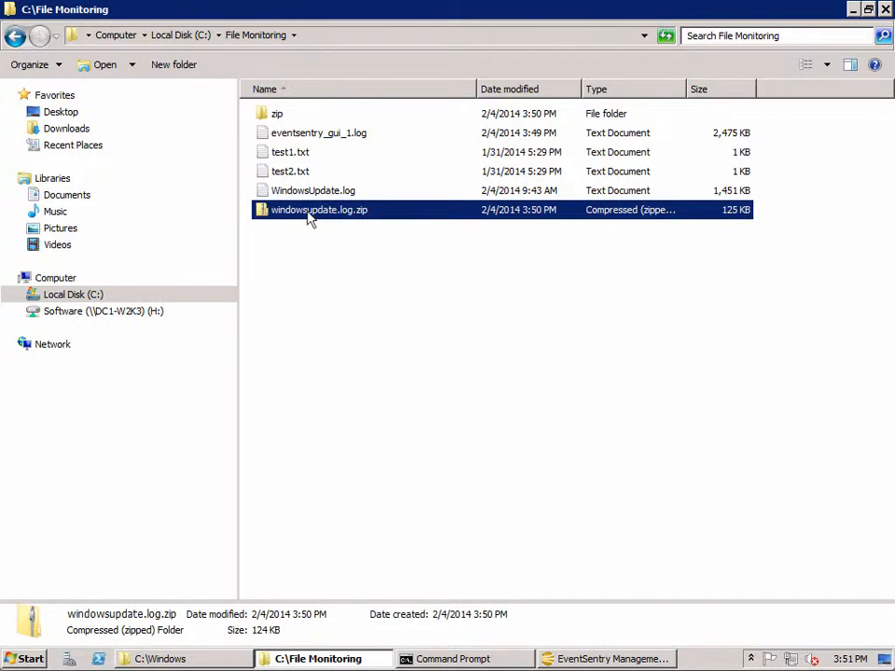
- Permanently delete the test copy windowsupdate.log.zip from C:\File Monitoring
key(shift+Delete)
key(Return)
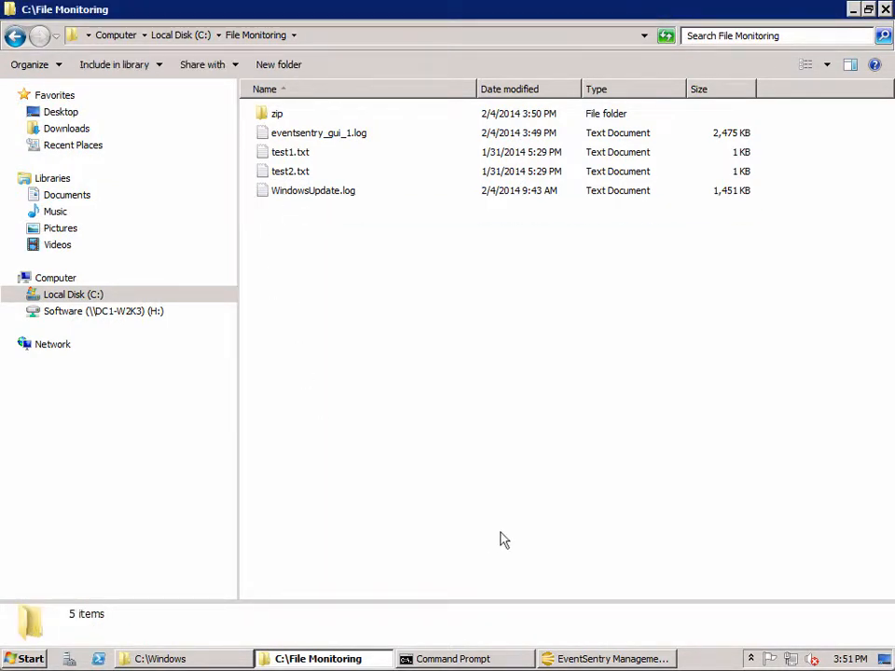
- In the EventSentry Management Console, review the Compress File action's arguments and the Automatic File Compression package's filter, and return to C:\File Monitoring
key(alt+Tab)
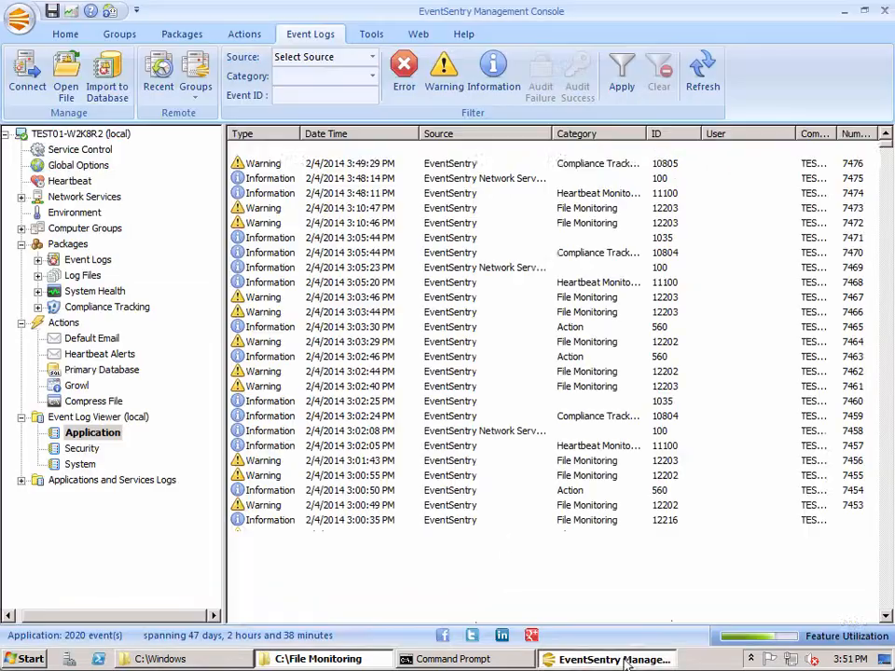
click(79, 401)
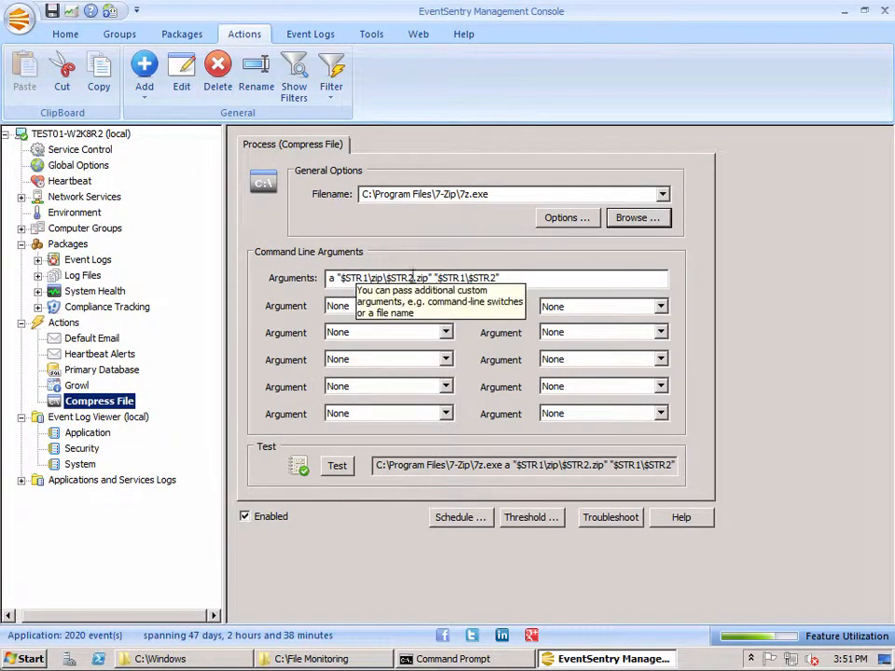
click(519, 276)
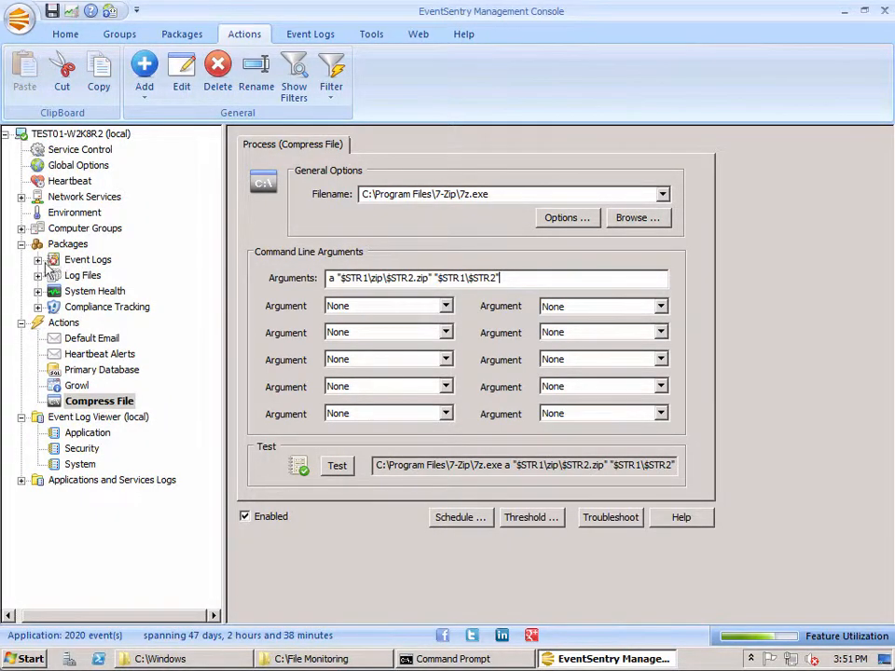
double_click(87, 260)
click(135, 590)
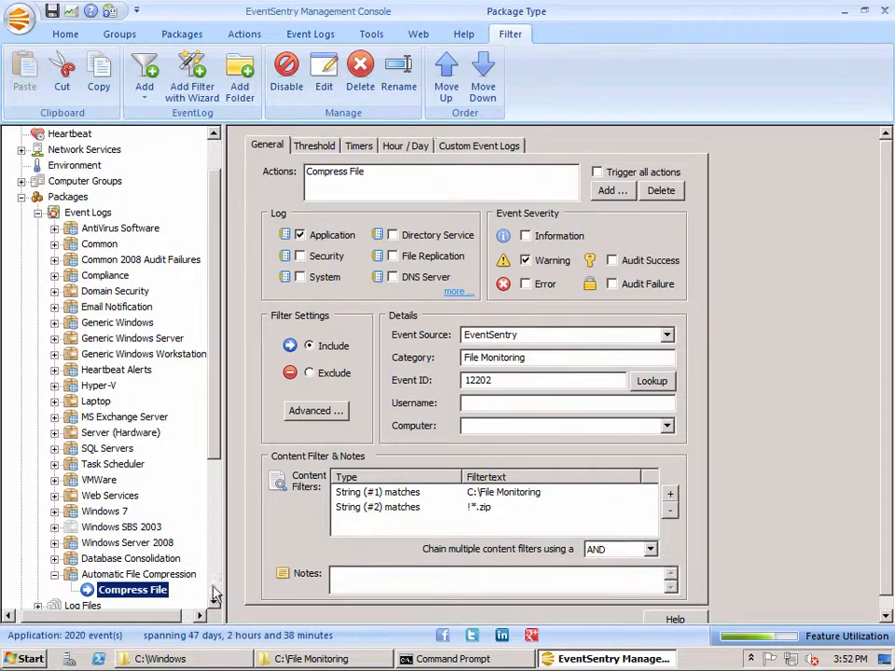
scroll(196, 568, down, 5)
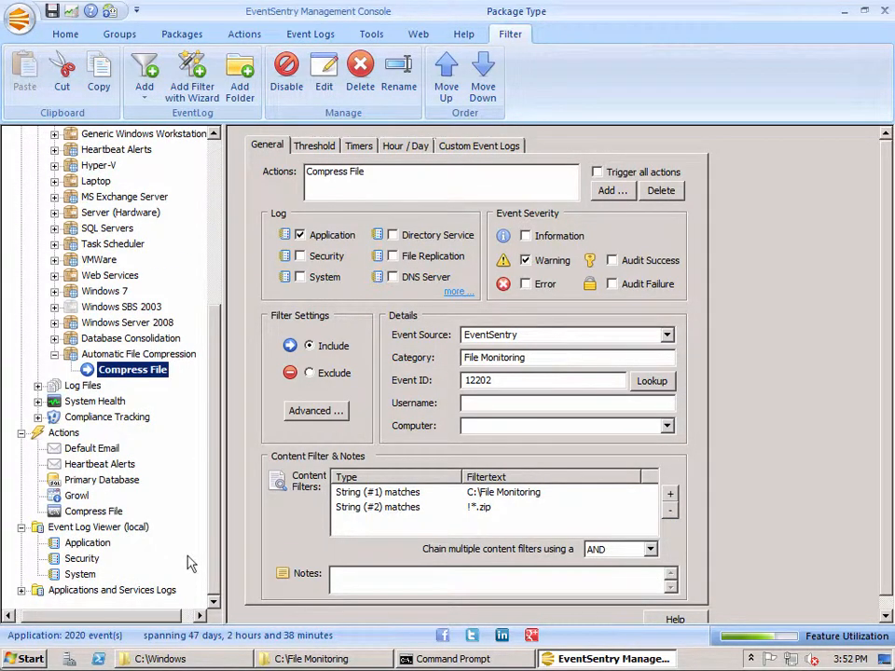
click(93, 513)
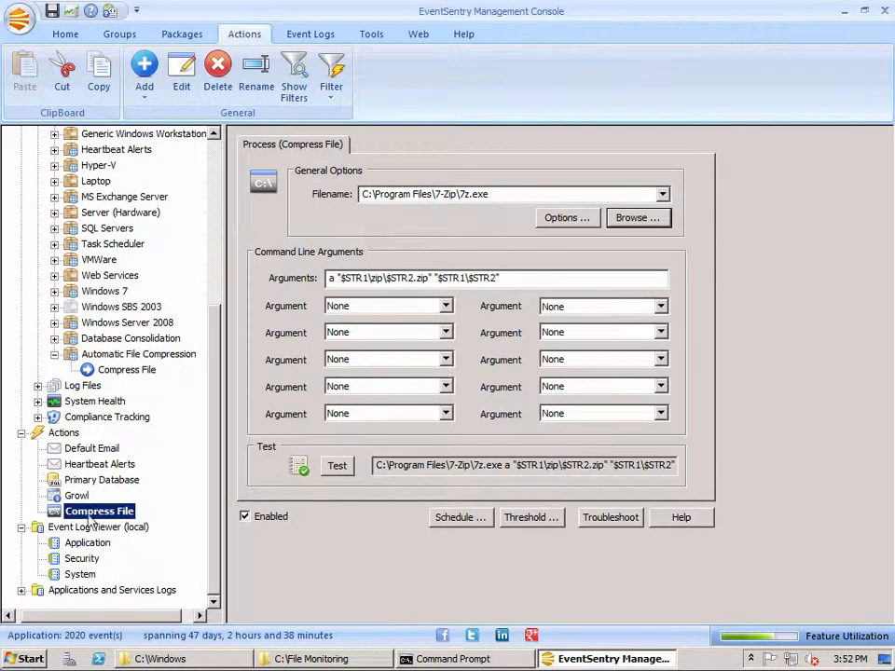
click(317, 659)
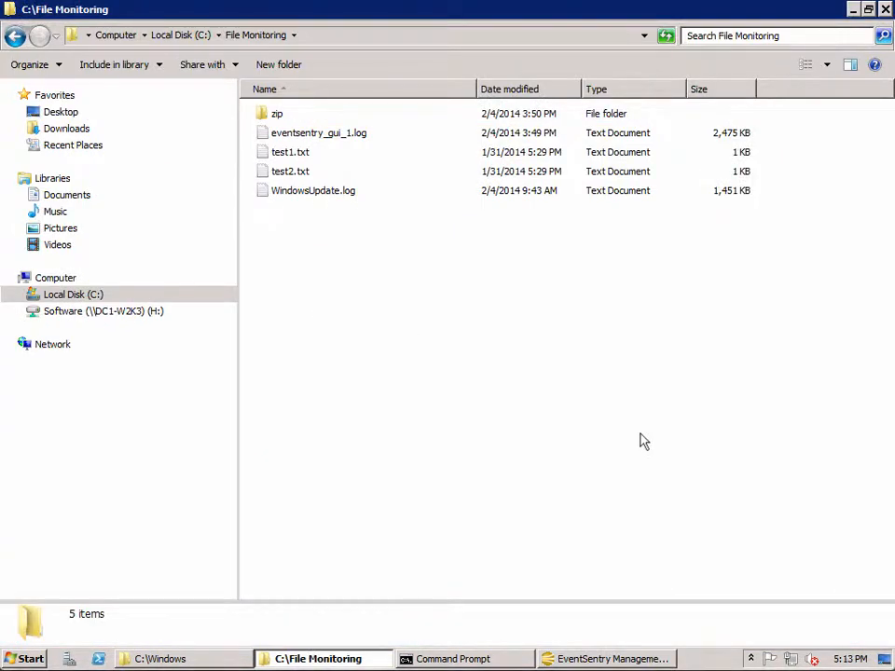